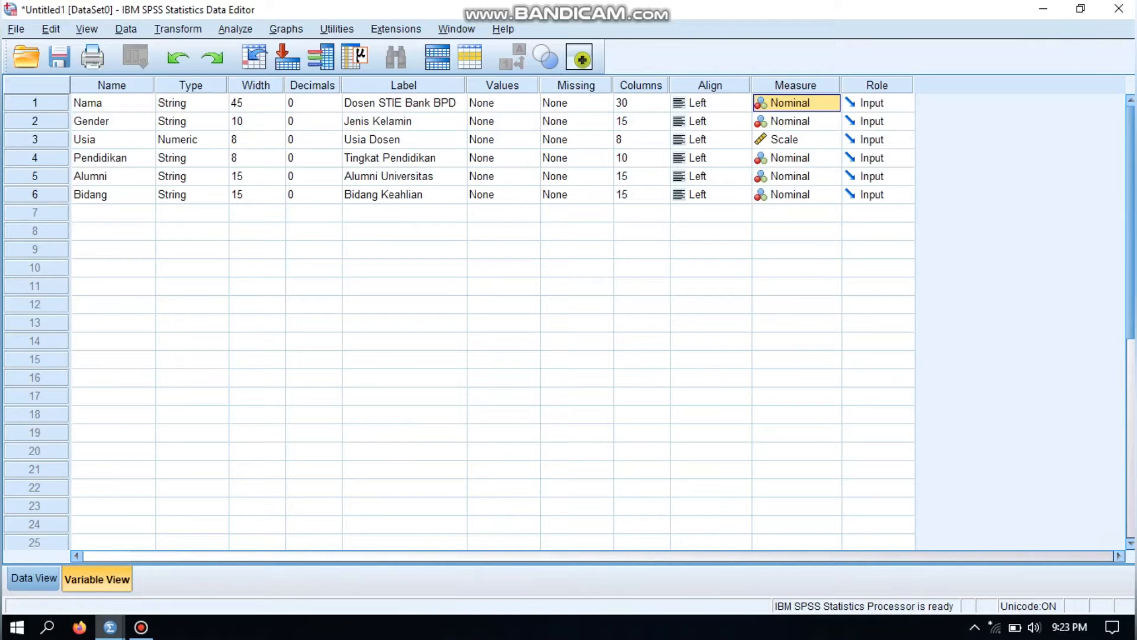
Step: Review the entered lecturer records in the data view, from the first row down to the last filled one
click(34, 578)
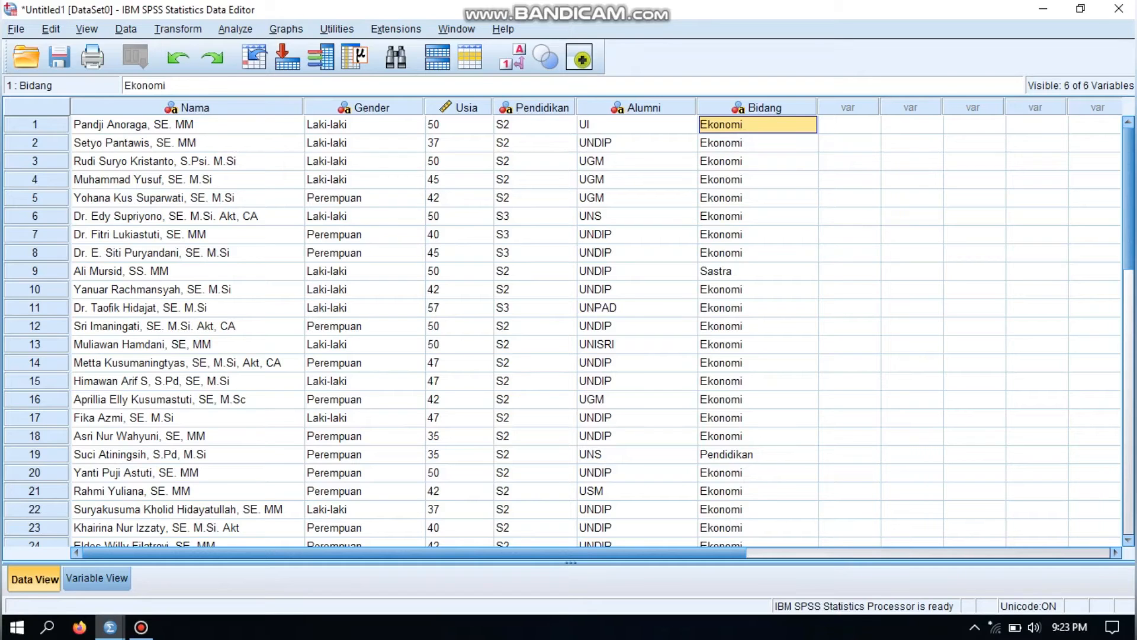
click(187, 124)
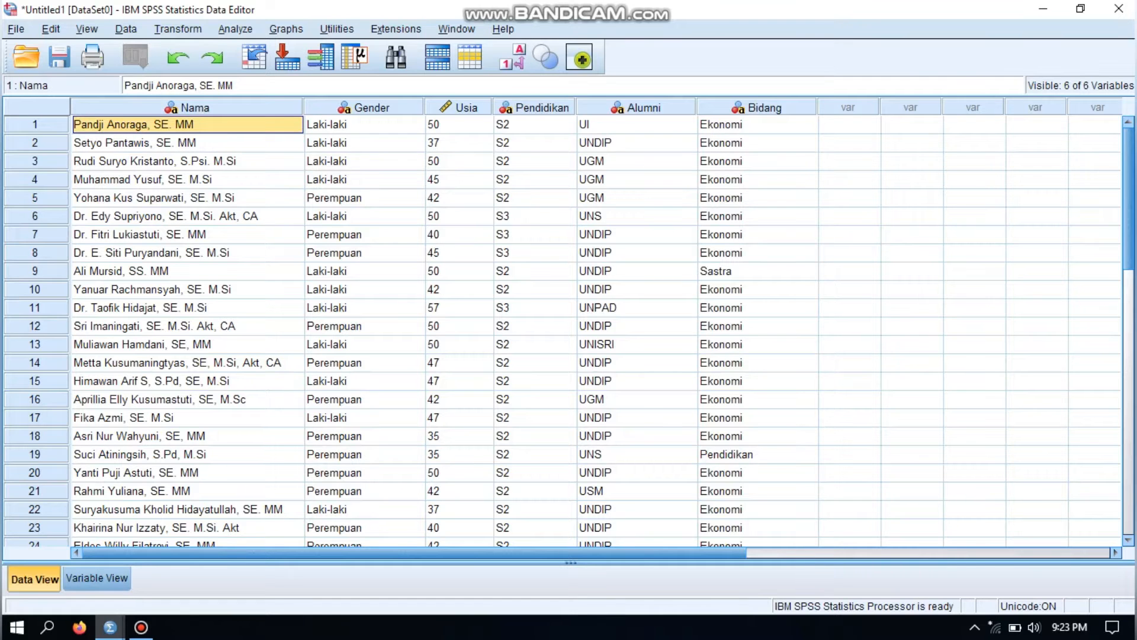
scroll(593, 332, down, 2)
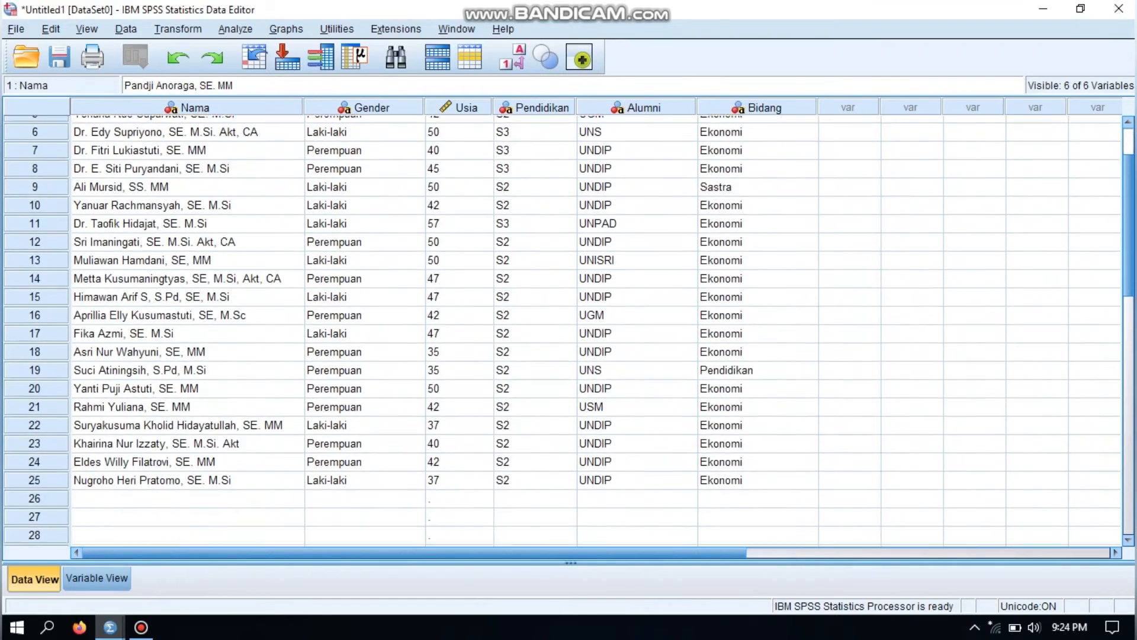
scroll(592, 332, up, 2)
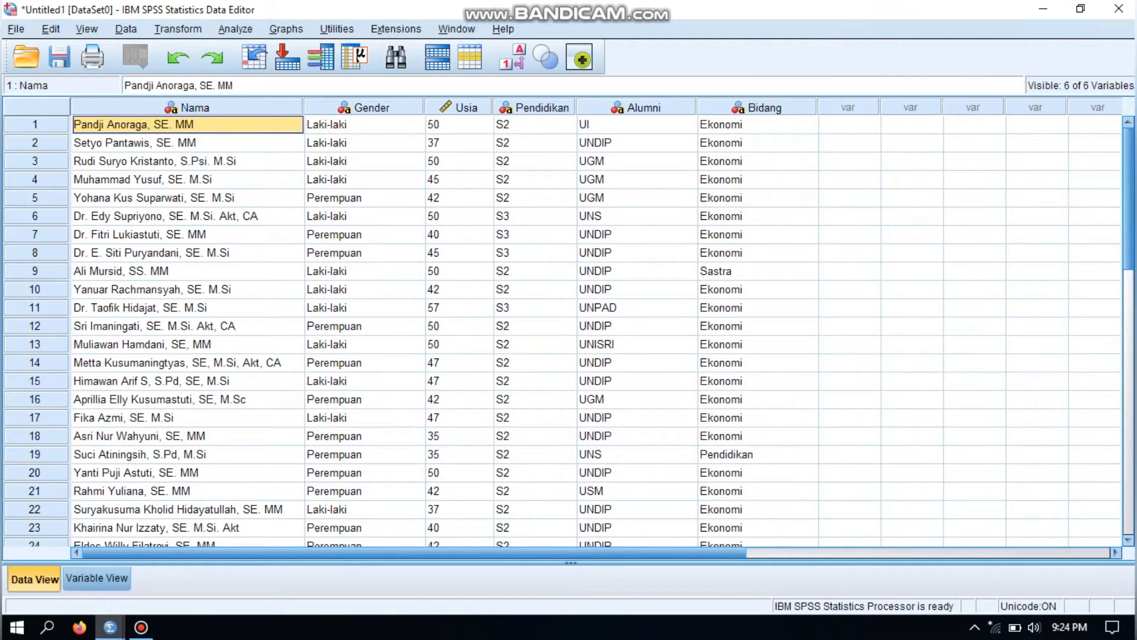
scroll(593, 332, down, 1)
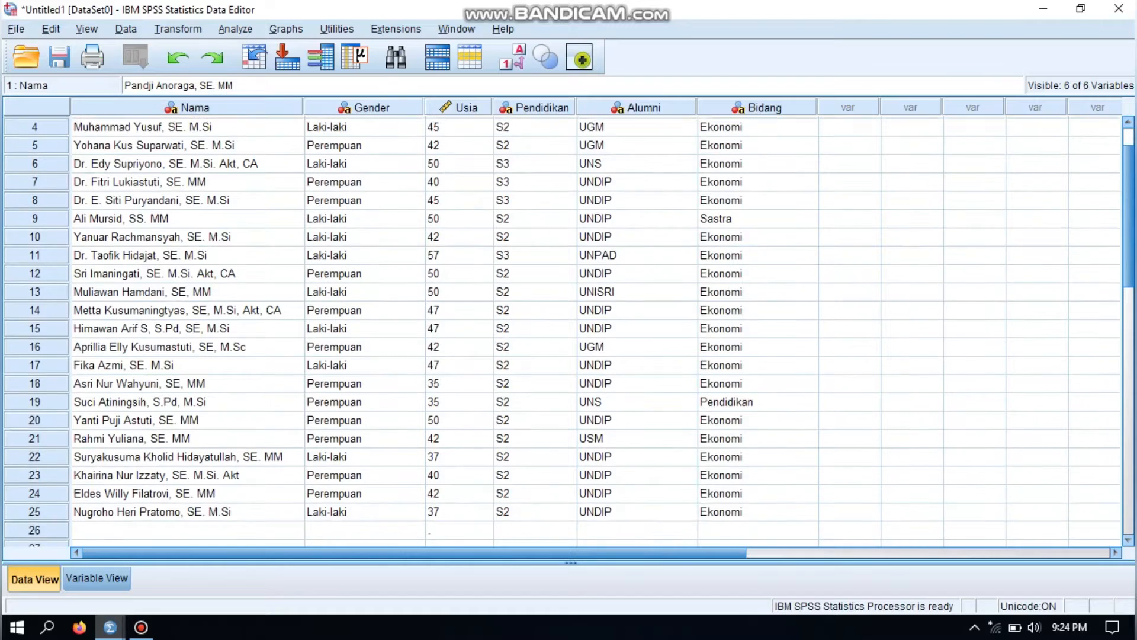
scroll(592, 331, up, 1)
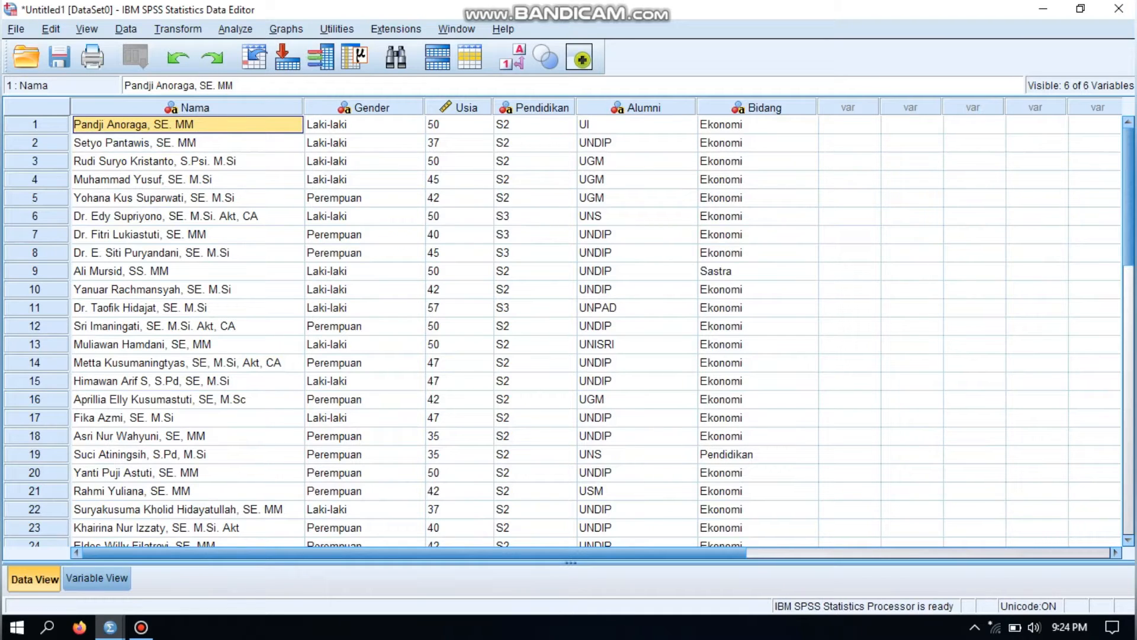
Step: Start a Frequencies analysis with Usia Dosen as the variable
click(235, 29)
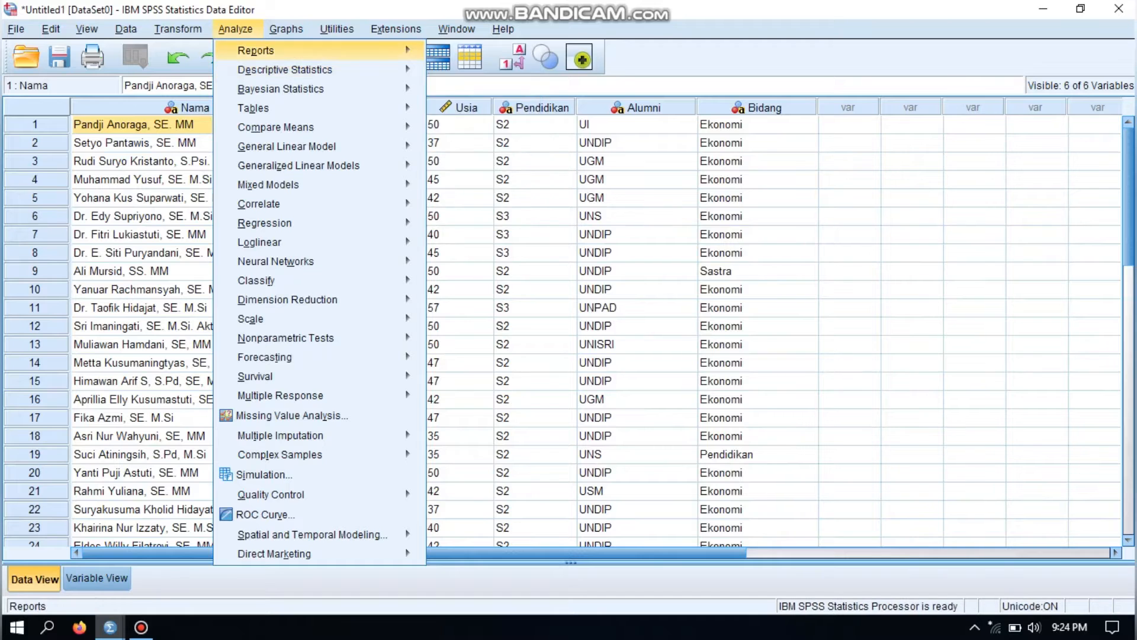
mouse_move(285, 70)
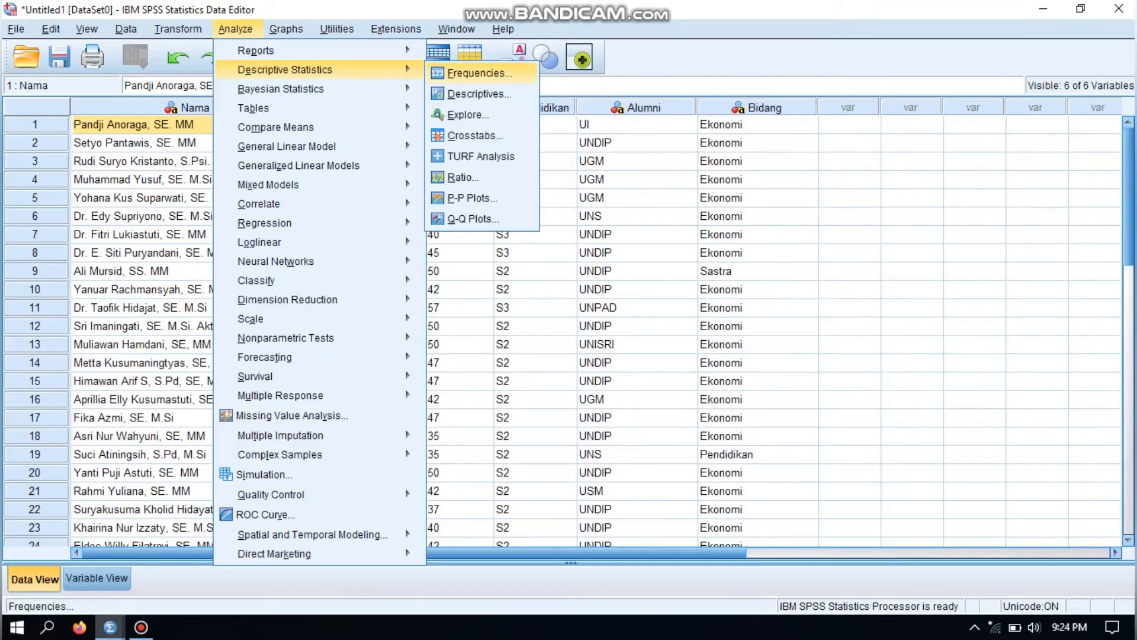
click(480, 74)
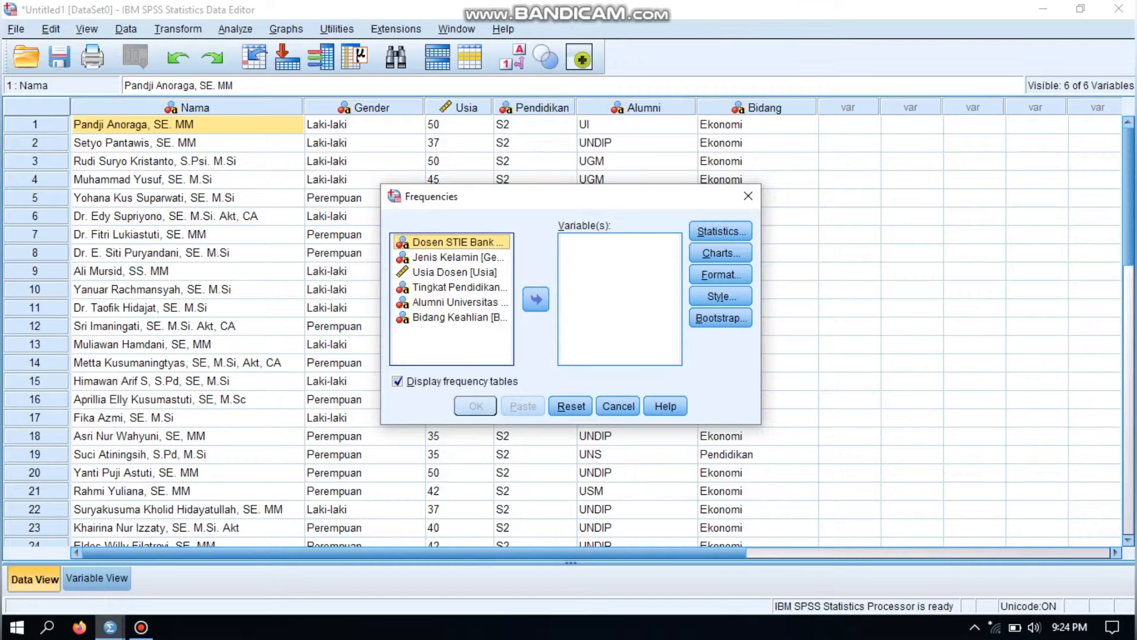
click(454, 272)
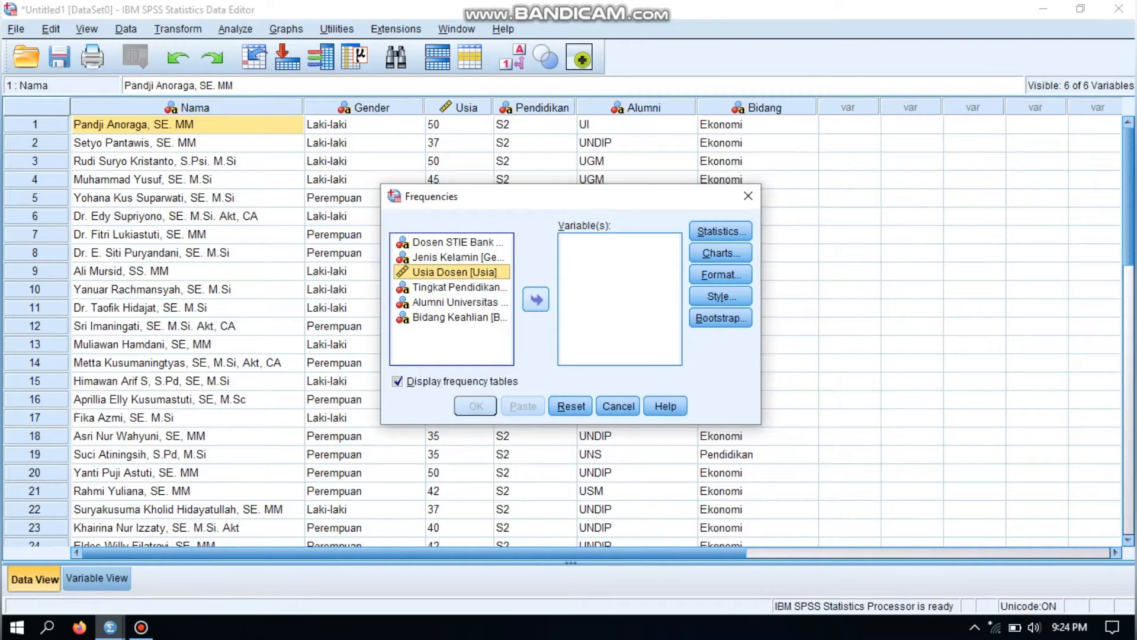
click(536, 299)
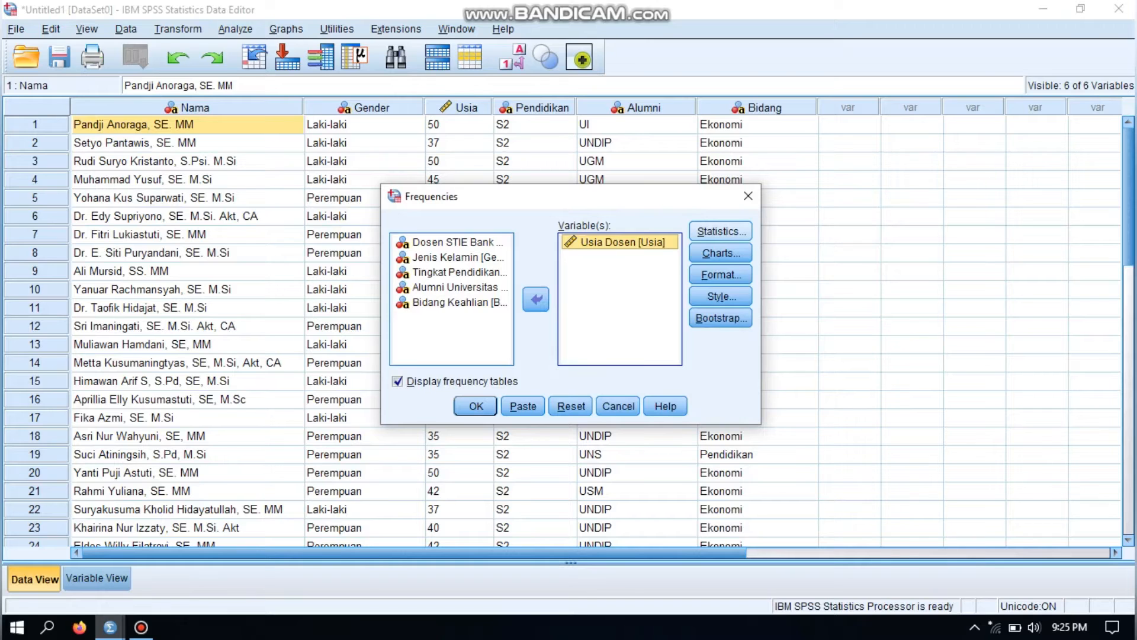
Step: Request quartiles and all dispersion statistics: standard deviation, variance, range, minimum, maximum and S.E. mean
click(720, 231)
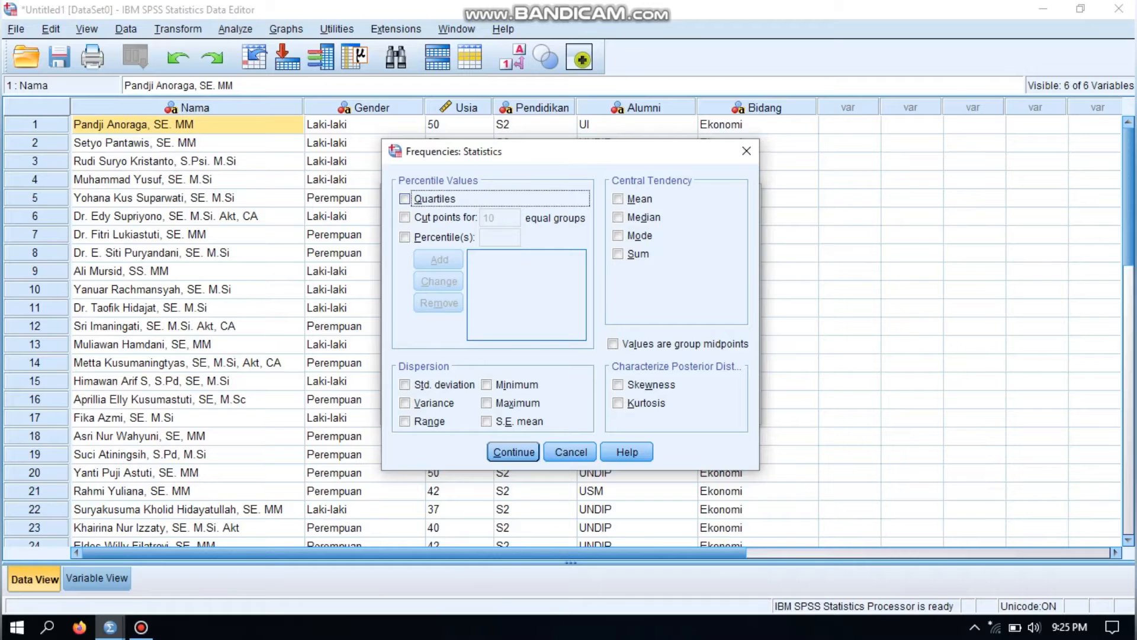
click(405, 198)
click(406, 384)
click(405, 403)
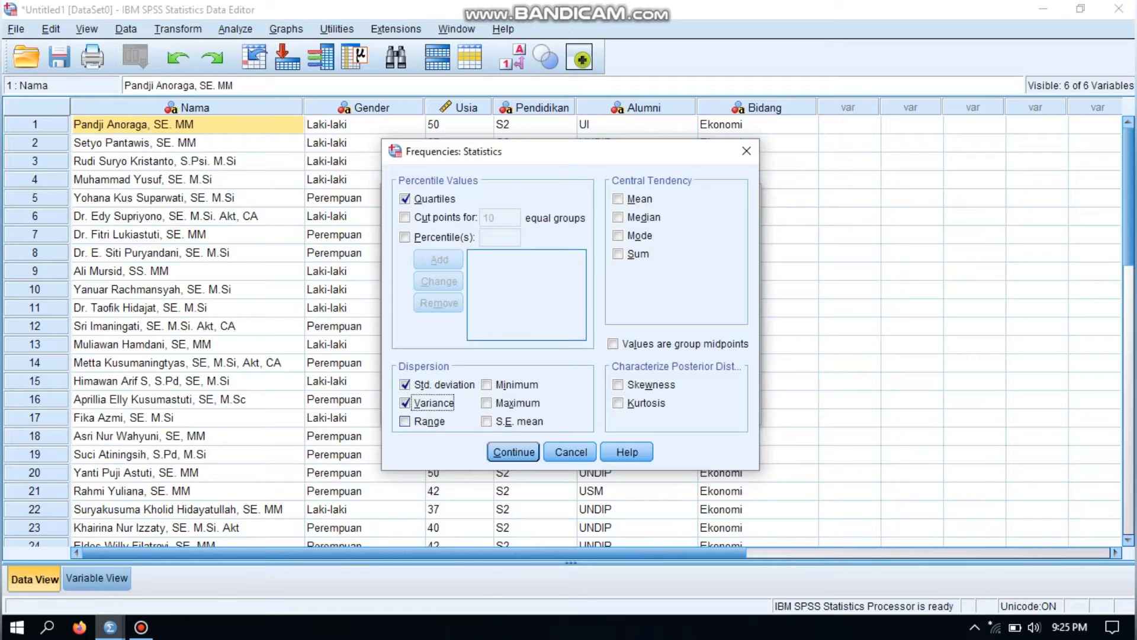
click(405, 422)
click(487, 384)
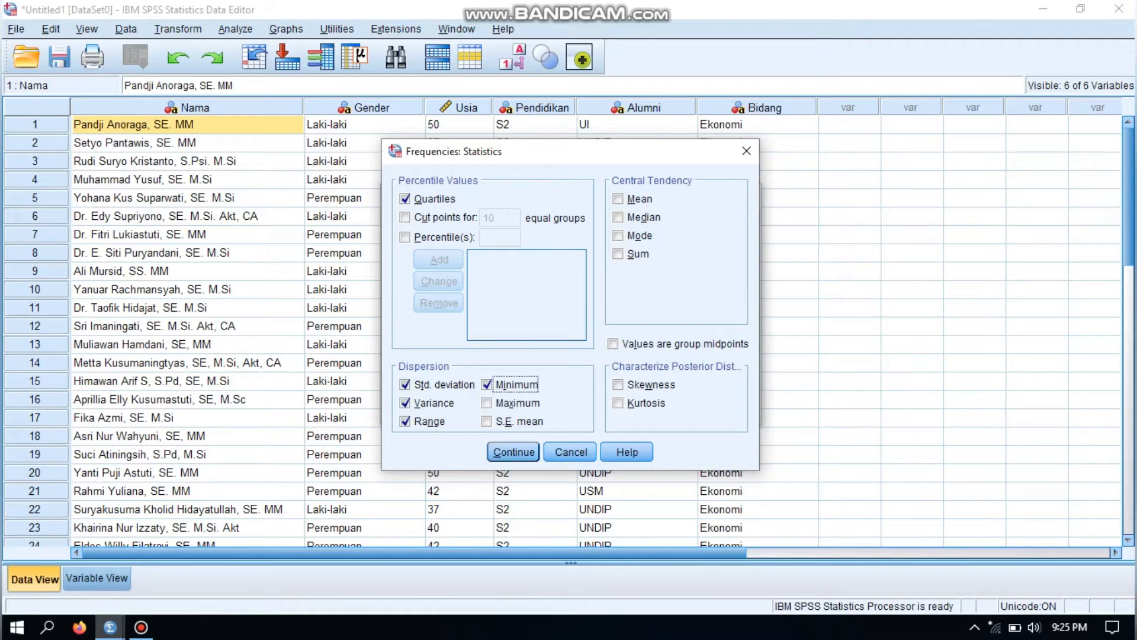
click(487, 403)
click(487, 421)
Step: Add skewness, kurtosis, mean, median, mode and sum to the requested statistics, and run the frequency analysis
click(618, 385)
click(618, 403)
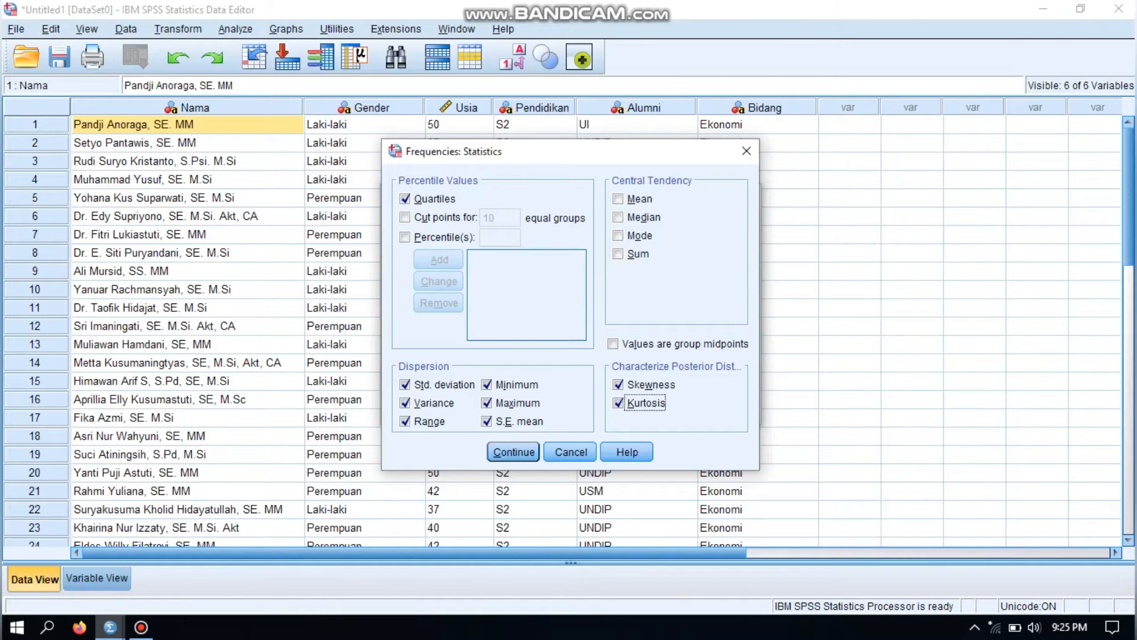
click(618, 199)
click(618, 217)
click(618, 236)
click(618, 254)
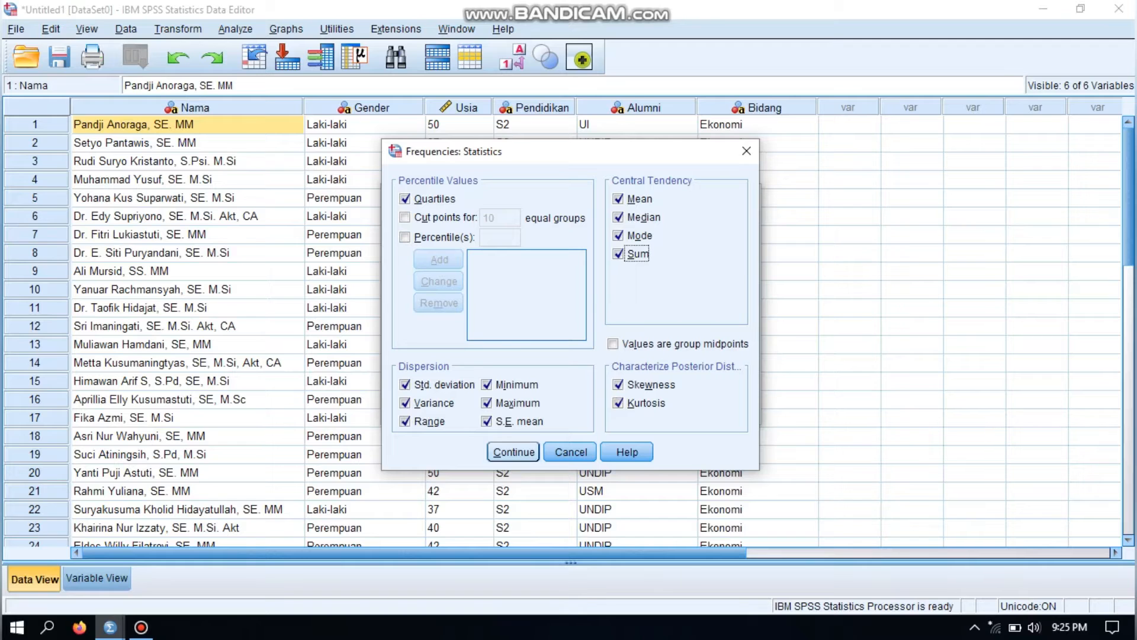
click(513, 452)
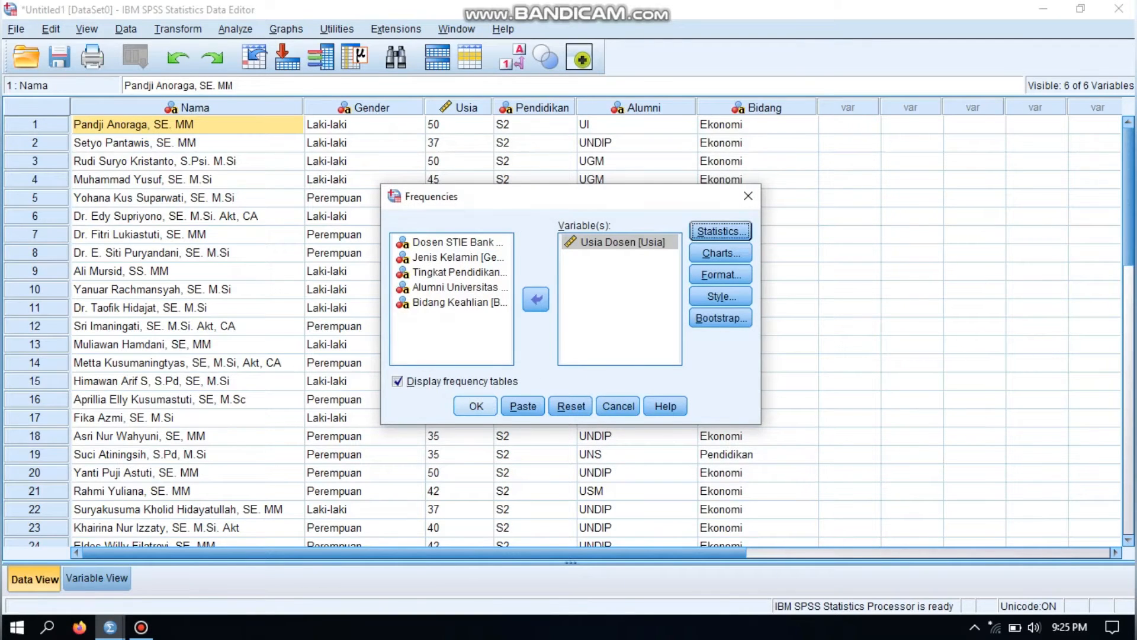
click(476, 406)
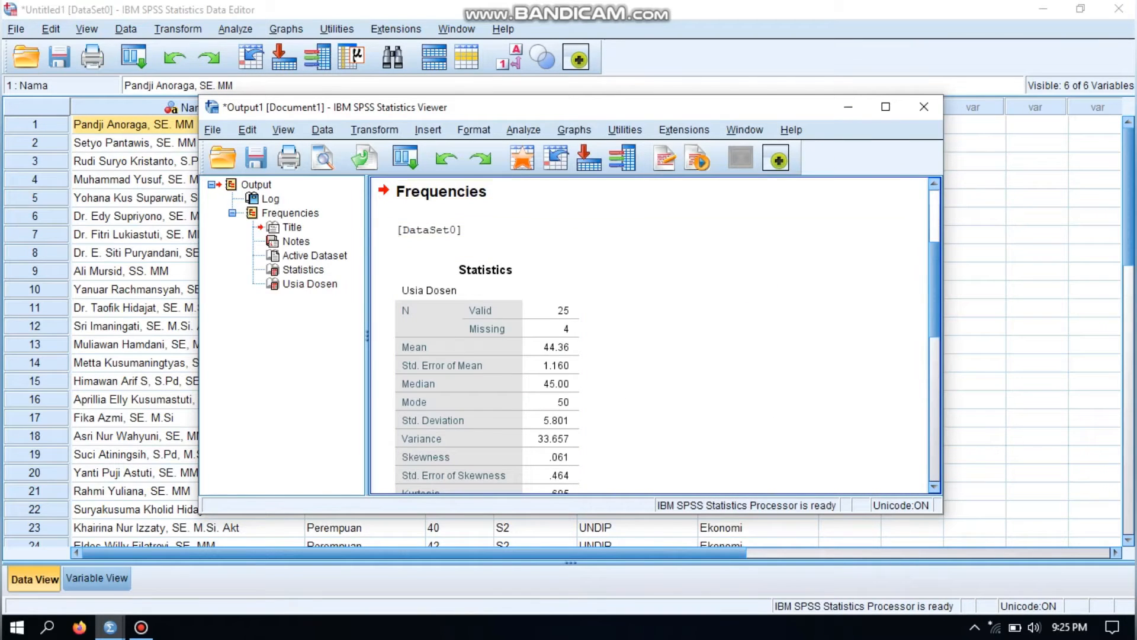
Step: Maximize the output window and examine the Usia Dosen statistics and frequency table
click(886, 106)
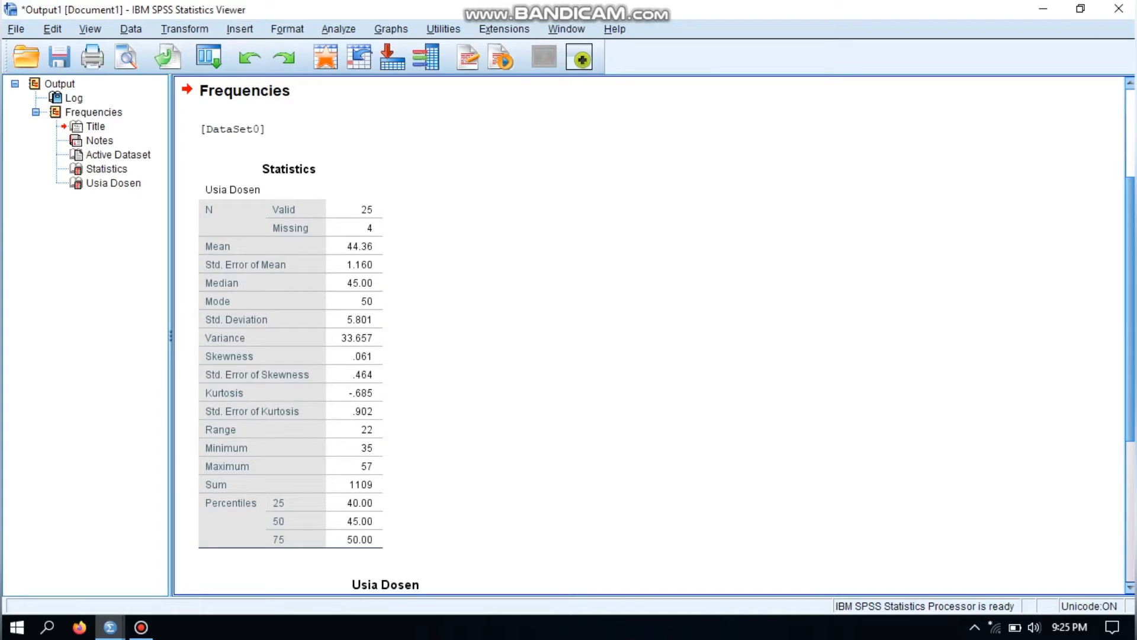
scroll(652, 335, up, 3)
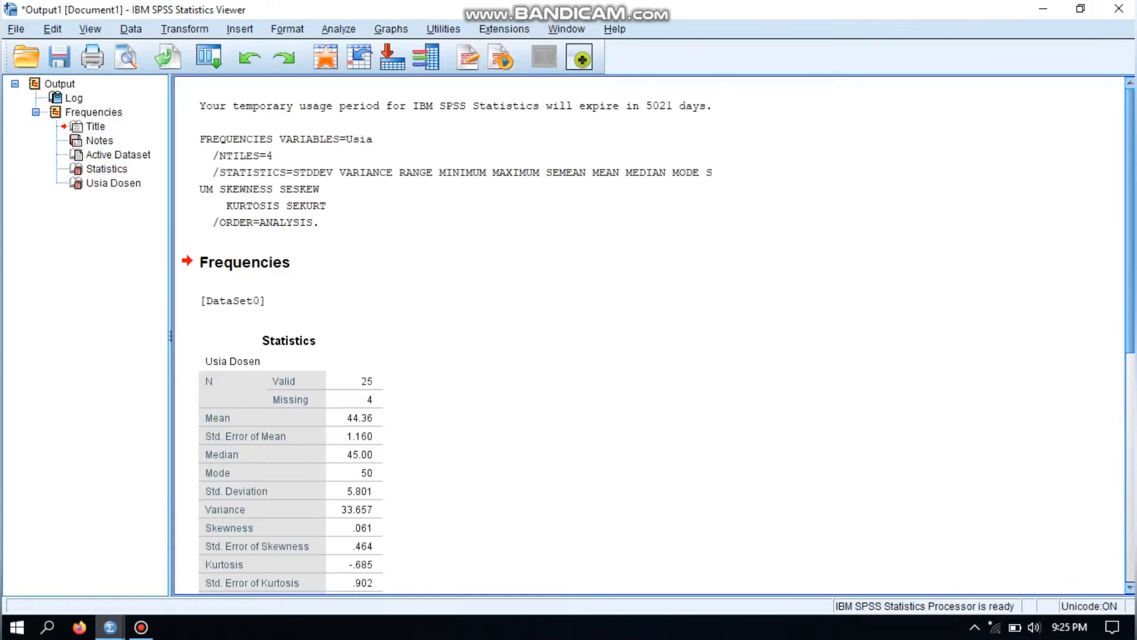
scroll(652, 335, down, 4)
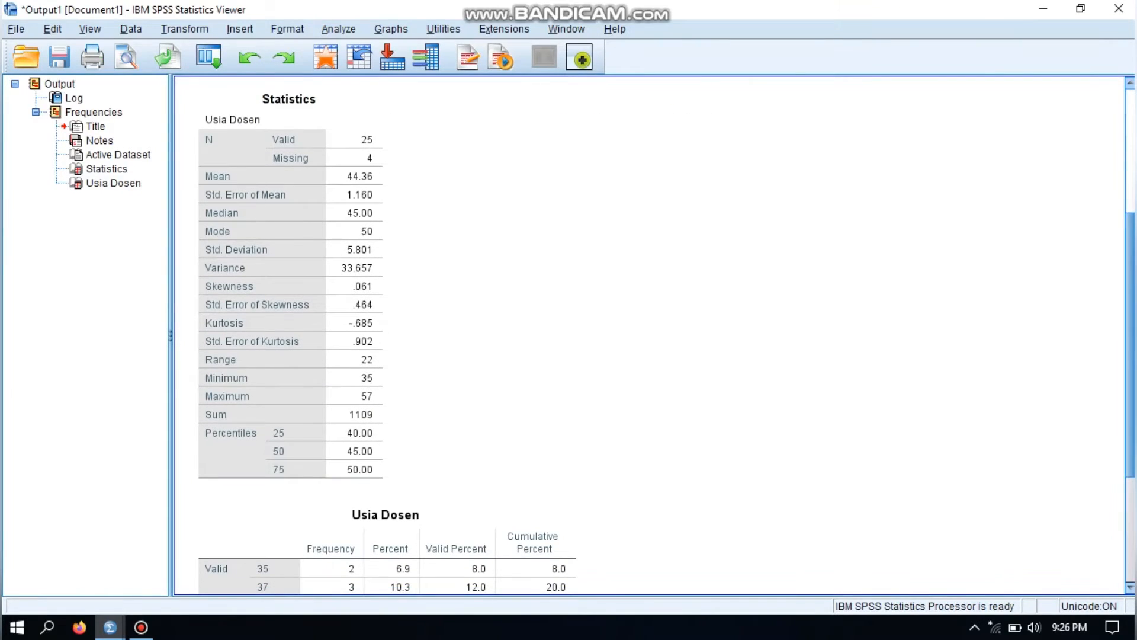
scroll(652, 335, down, 3)
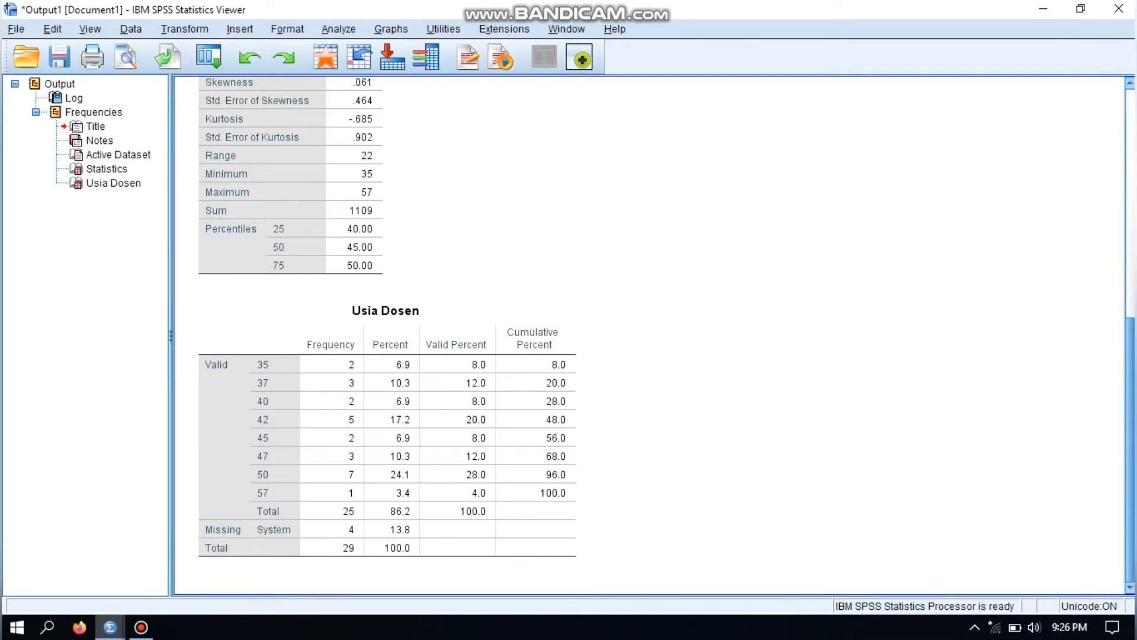
scroll(652, 335, up, 4)
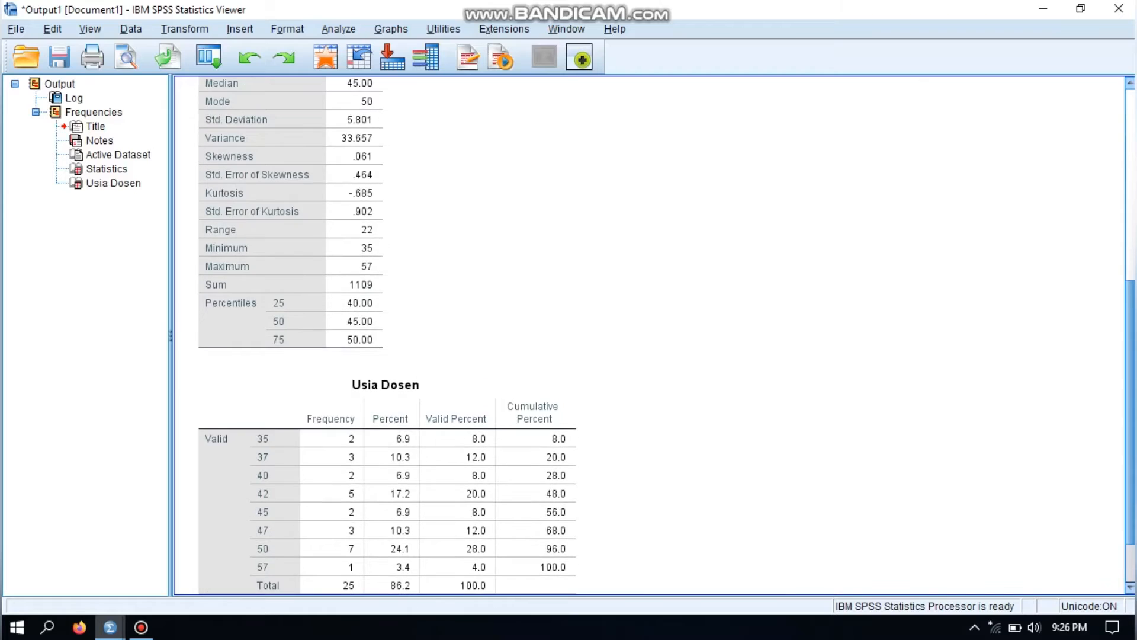
scroll(651, 335, up, 1)
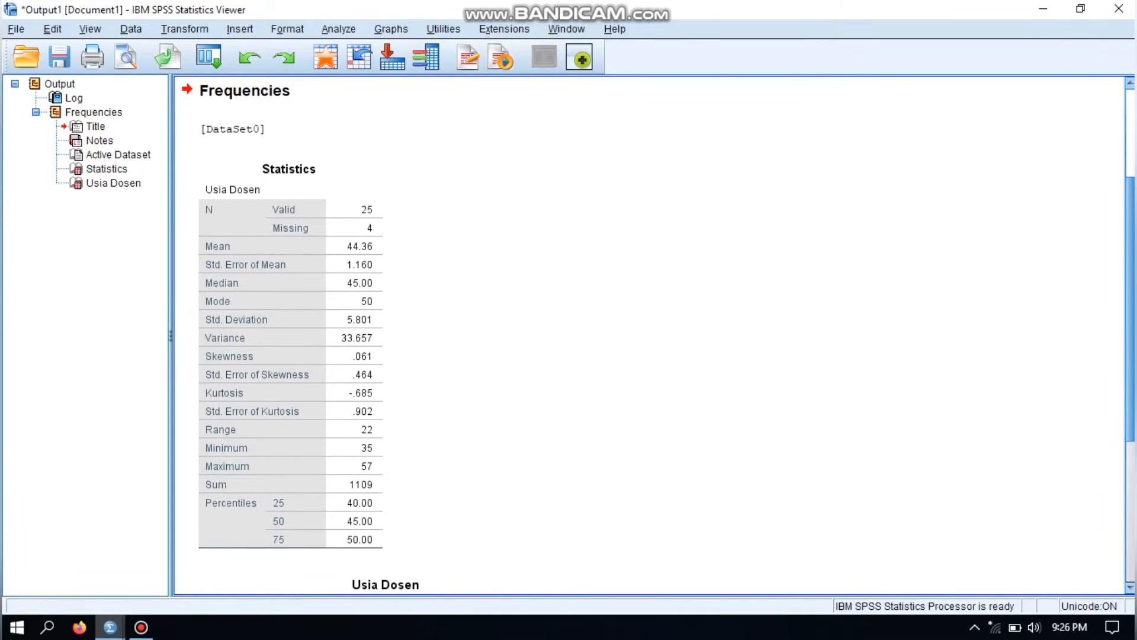
scroll(651, 334, up, 1)
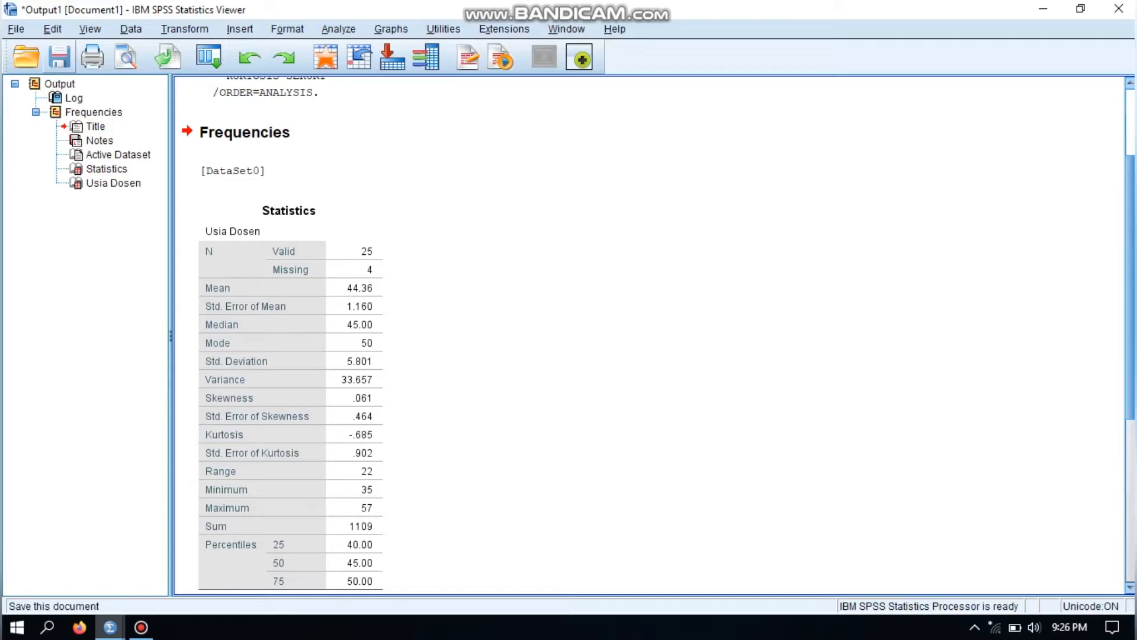
Step: Save the output as a viewer file named "analisis usia" in the Documents folder, and close the output window
click(58, 59)
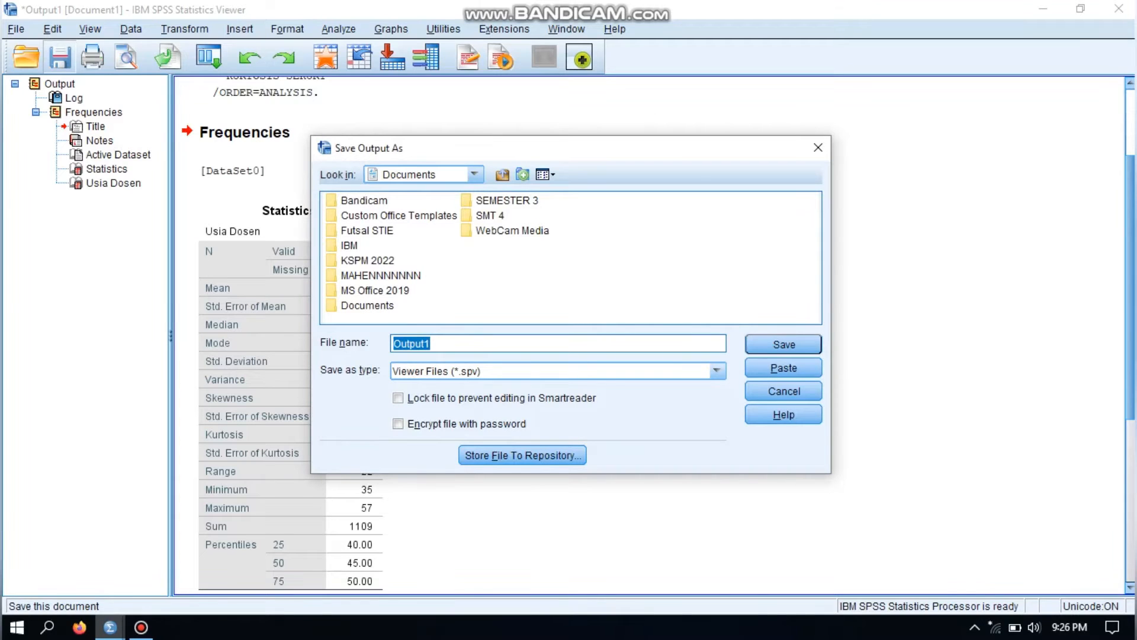
key(BackSpace)
text(tugas 1)
key(BackSpace)
key(BackSpace)
key(BackSpace)
key(BackSpace)
key(BackSpace)
key(BackSpace)
key(BackSpace)
text(ana)
text(lisis usia)
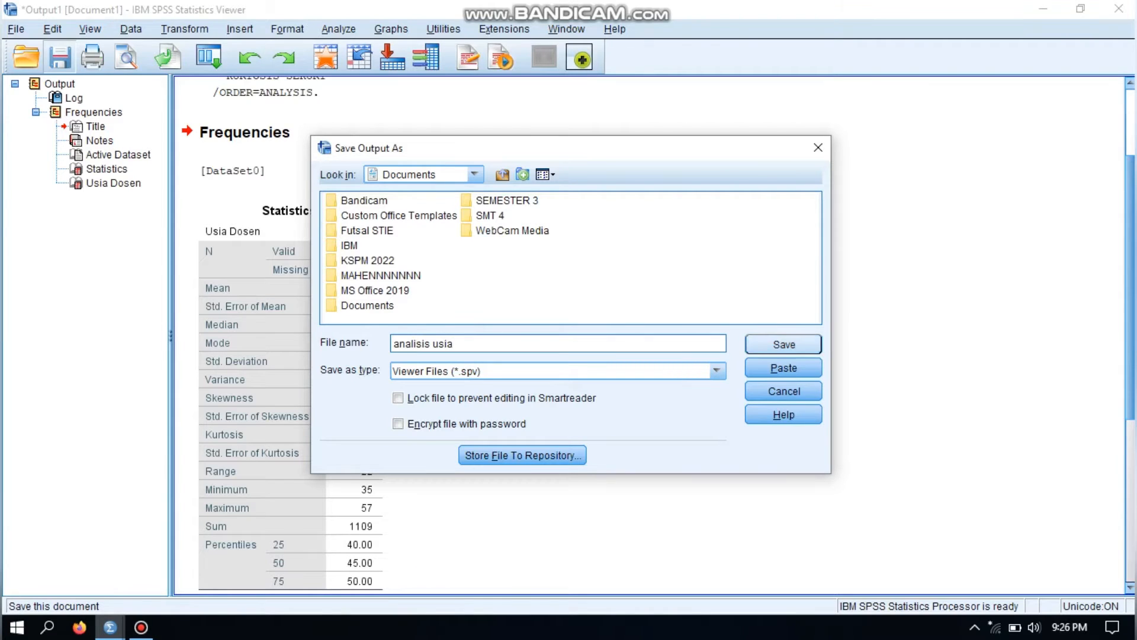
key(Return)
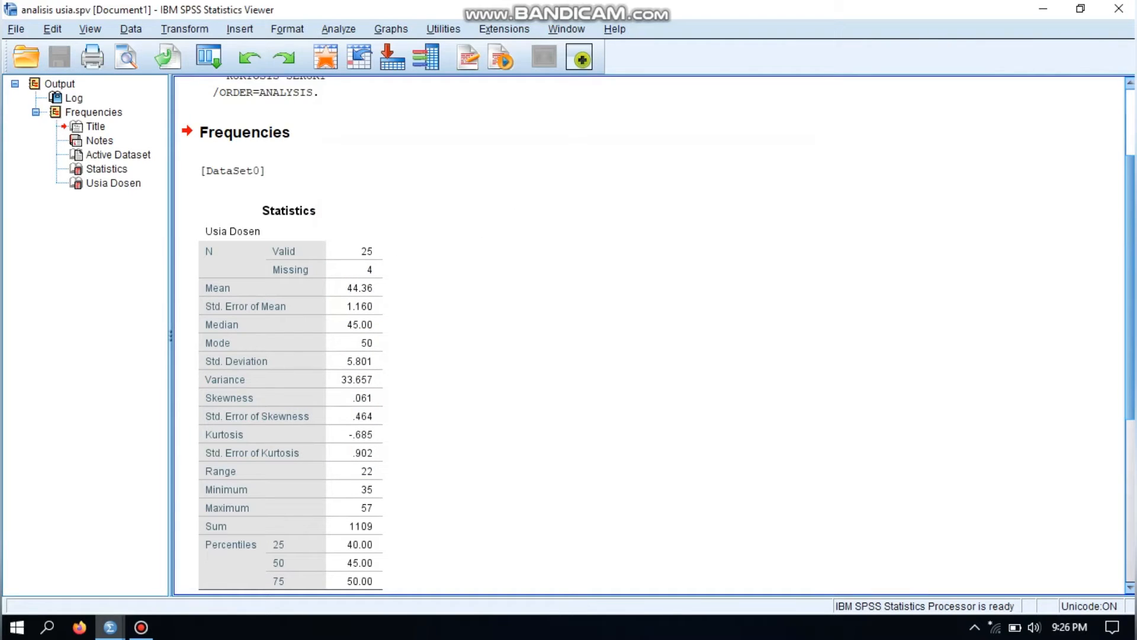
click(1118, 8)
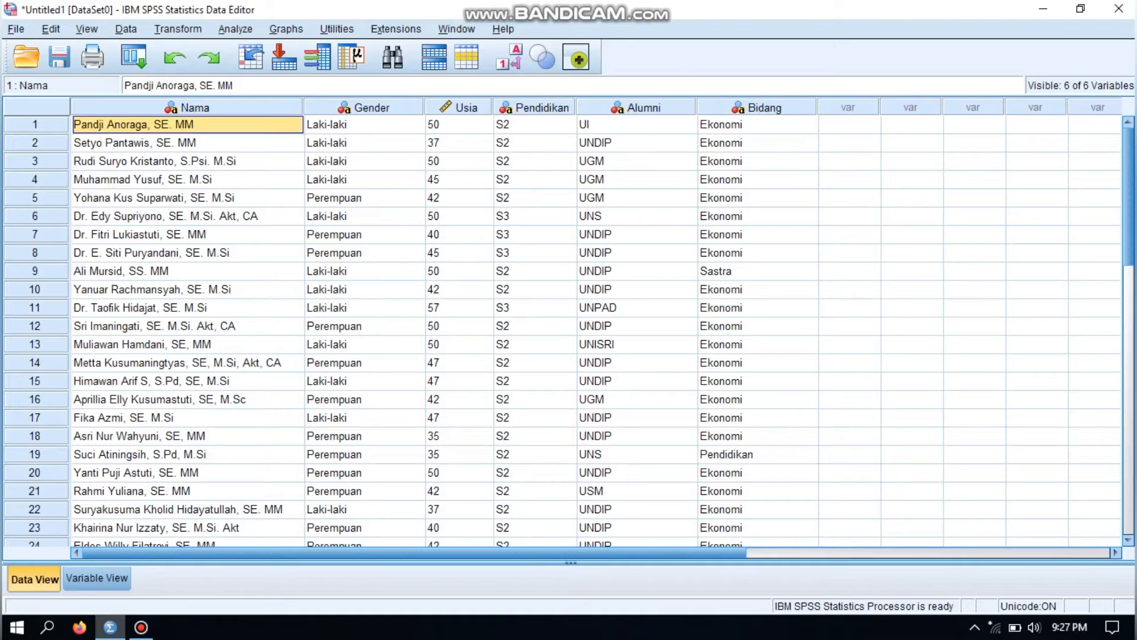
Step: Create a simple bar chart of summaries for groups of cases, showing % of cases with Bidang Keahlian on the category axis
click(286, 29)
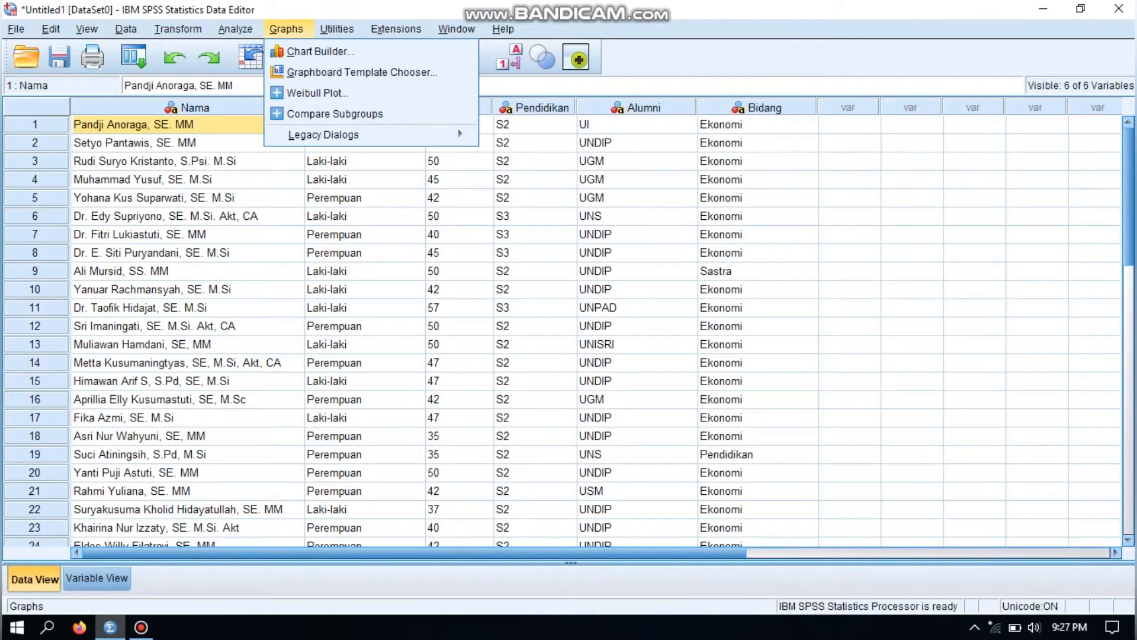
mouse_move(323, 134)
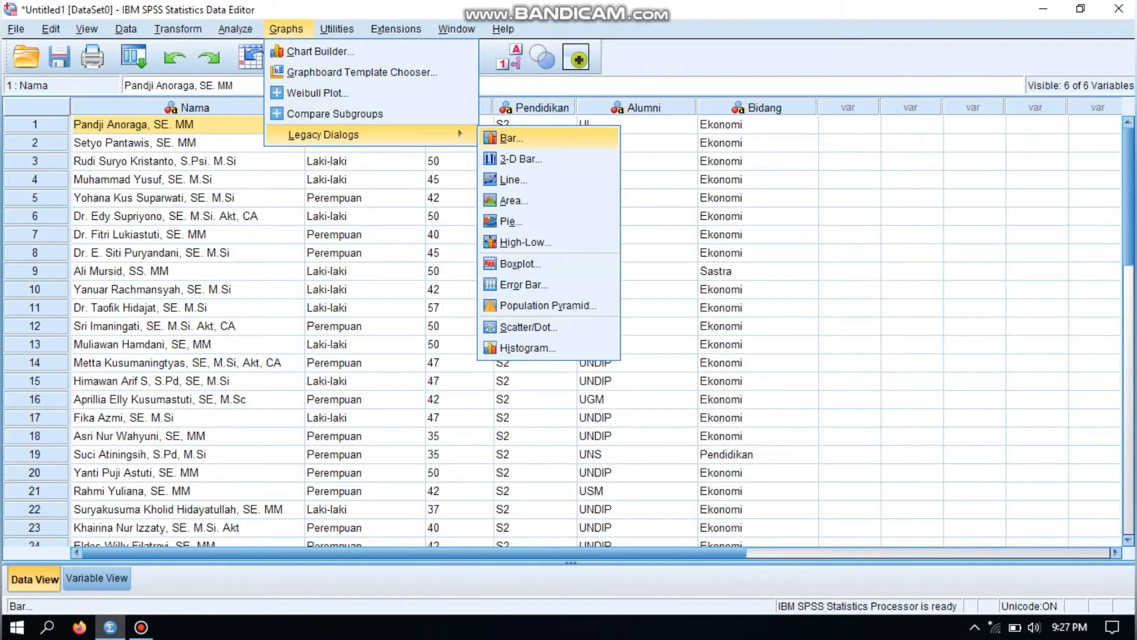
key(Return)
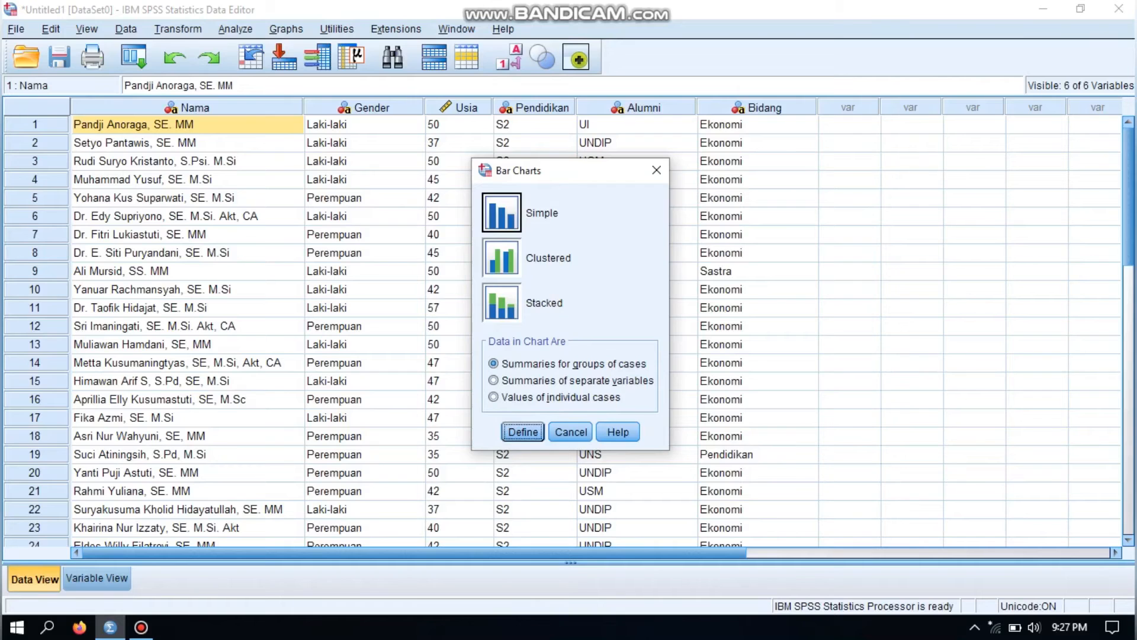
click(502, 212)
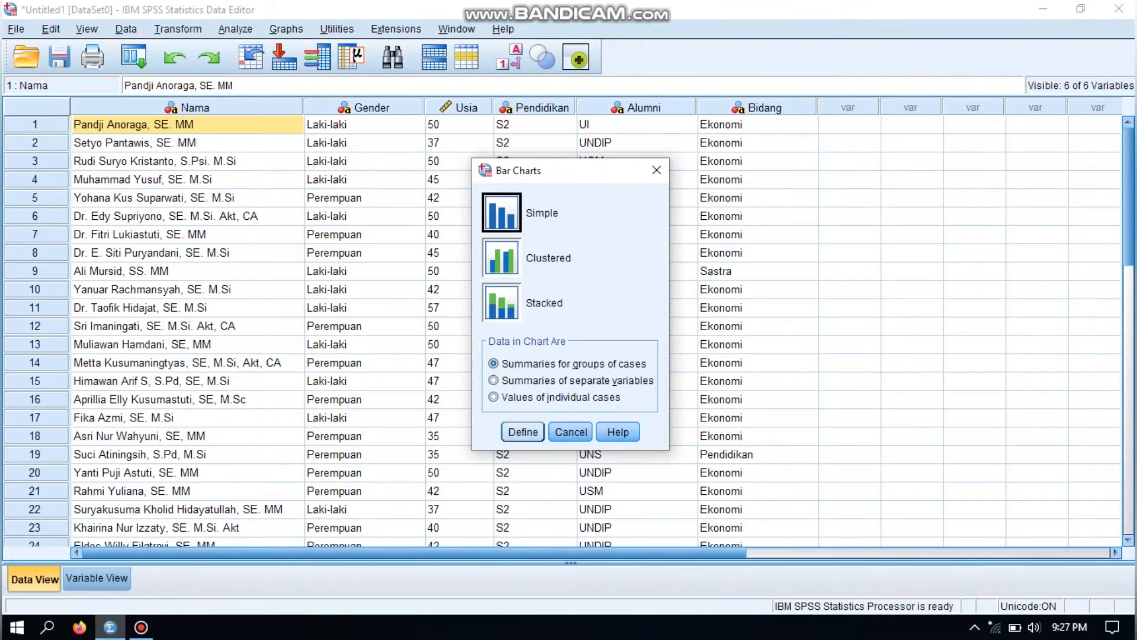
key(Return)
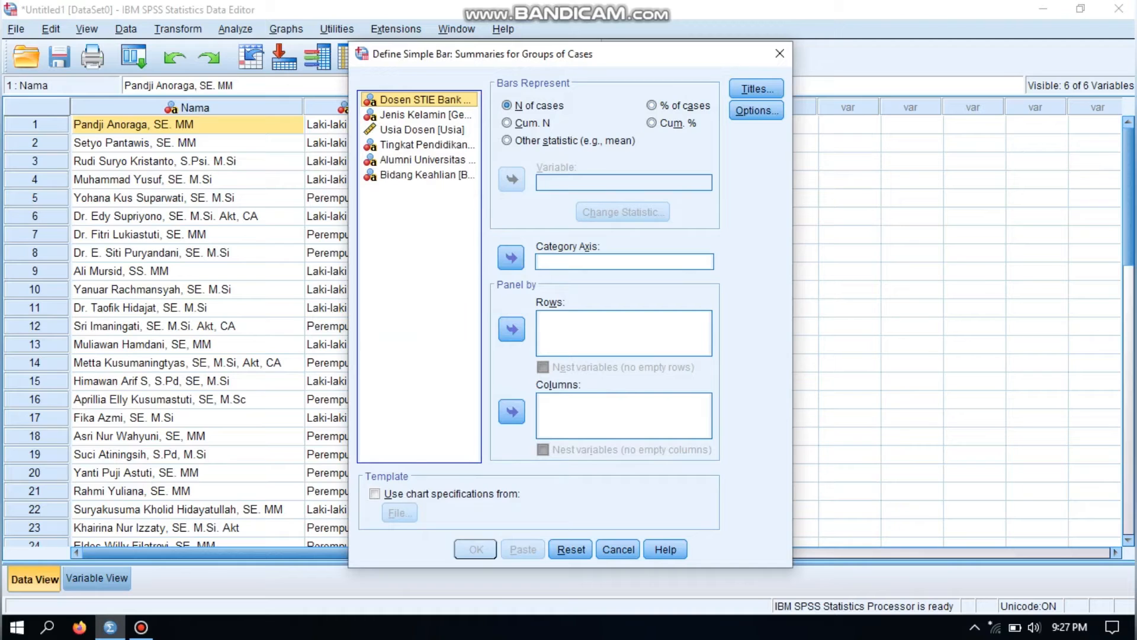
click(653, 106)
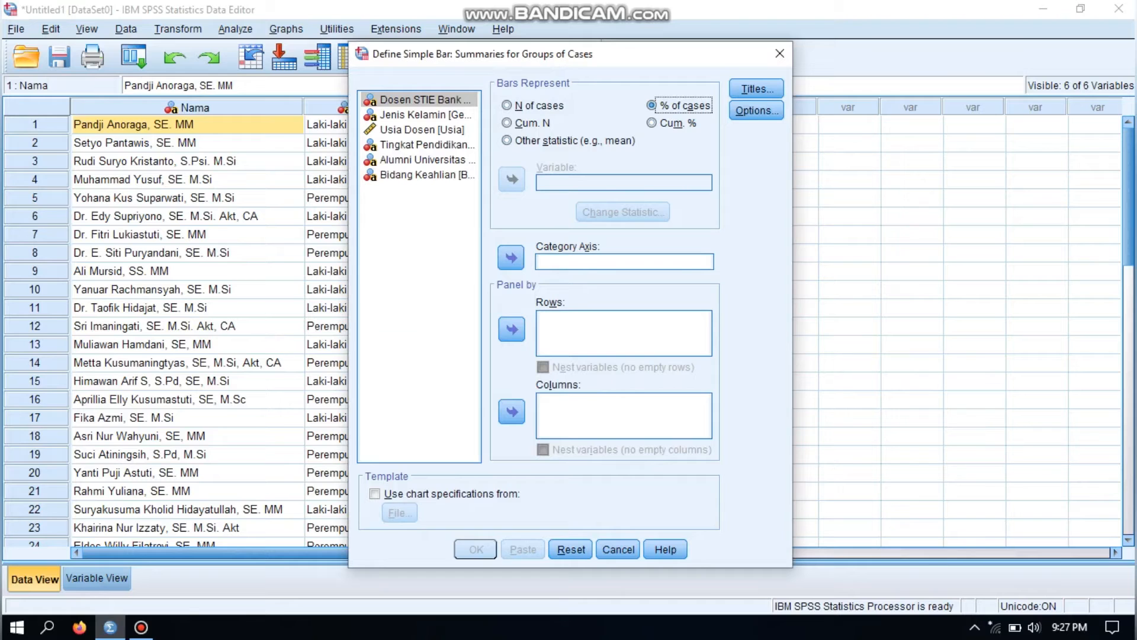
click(426, 175)
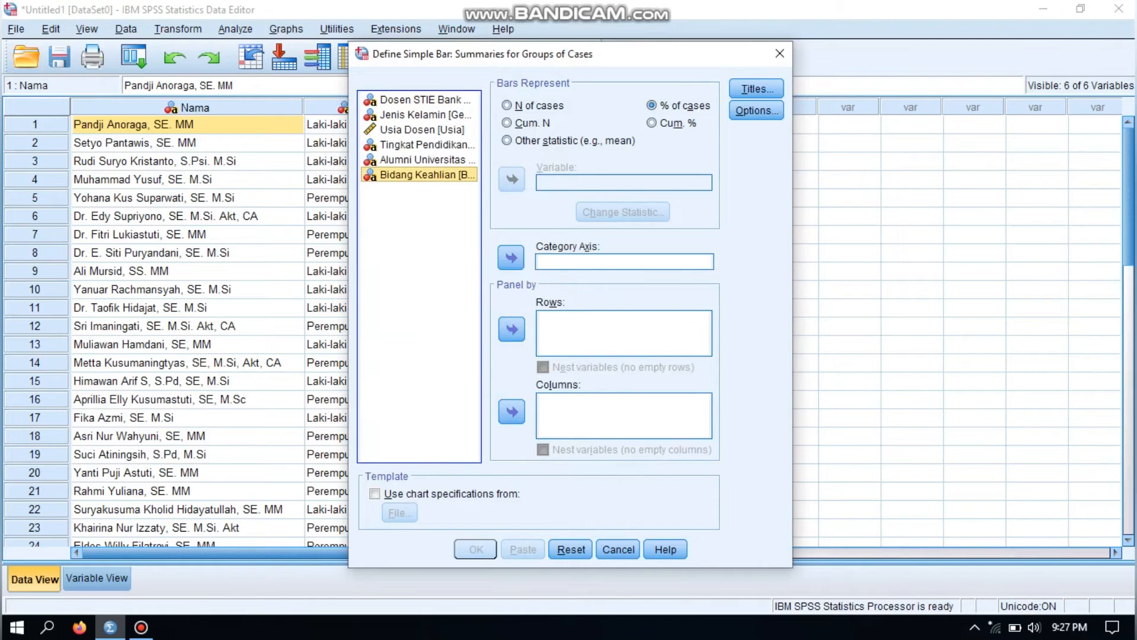
click(511, 257)
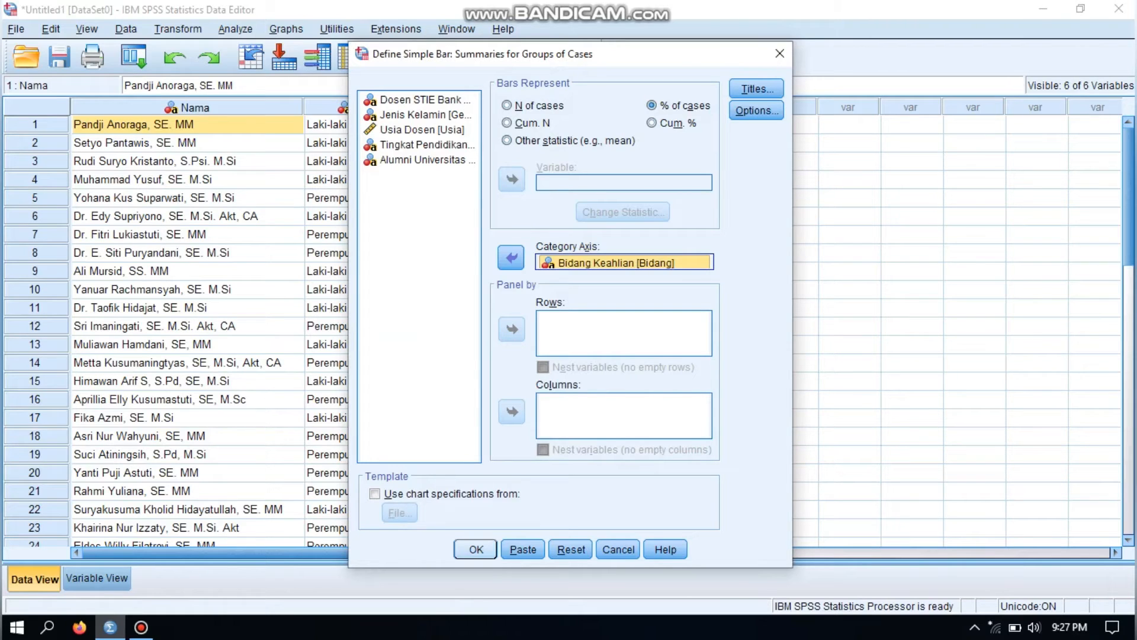
click(476, 549)
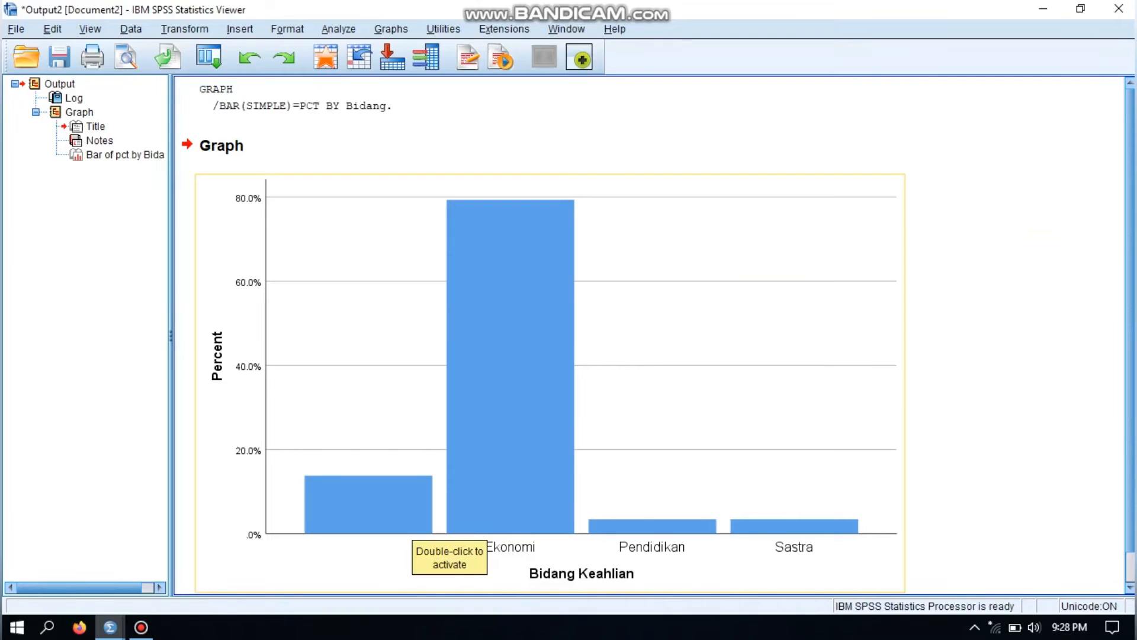
Step: Save the Bidang Keahlian chart output as a viewer file named "grafik batang bidang keahlian" in the Documents folder, and close the output window
click(416, 527)
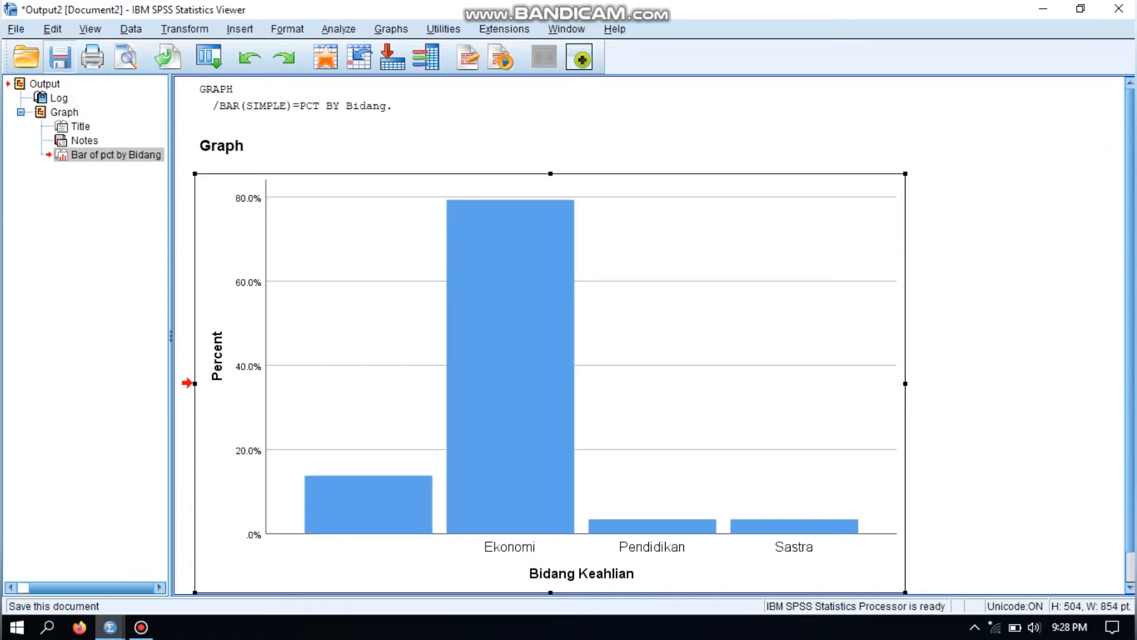
click(60, 57)
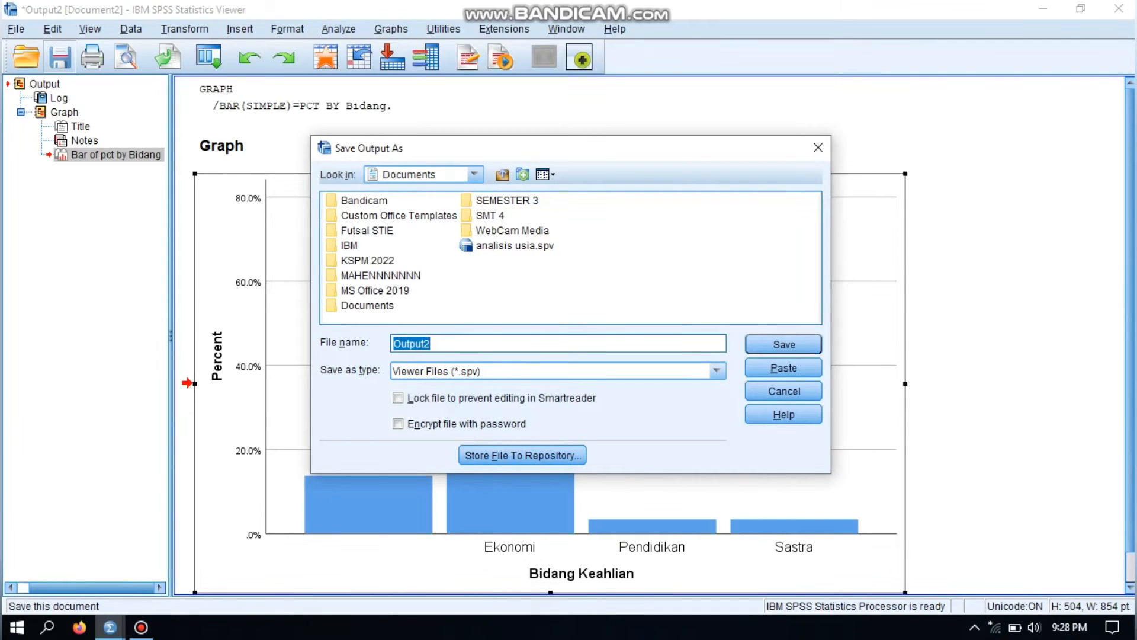
text(grafik)
text(bidang)
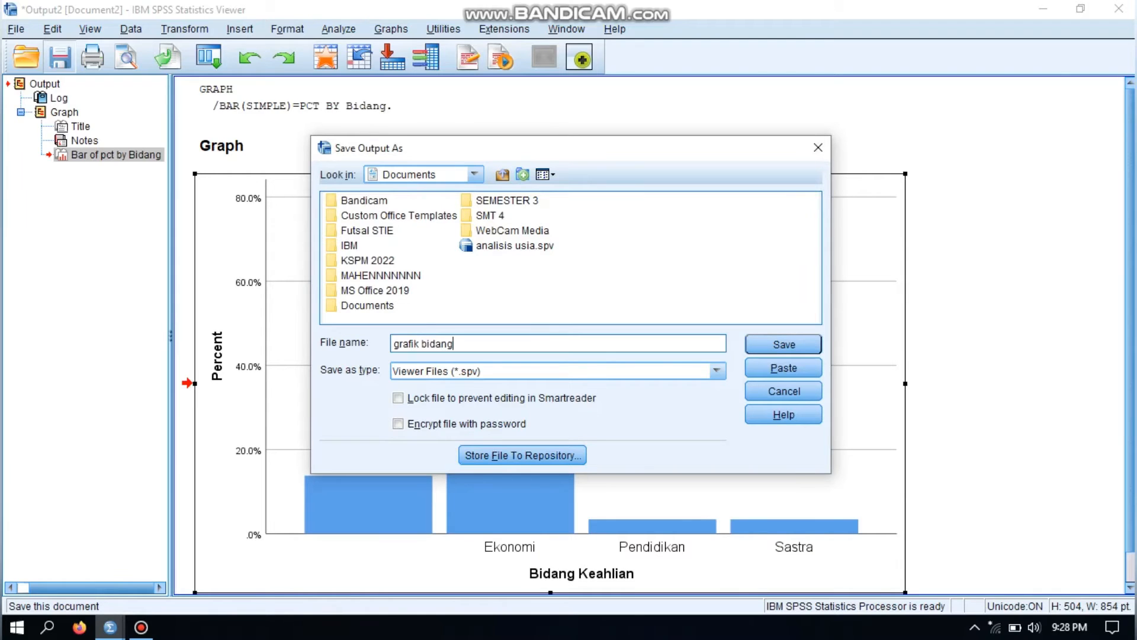
text( keahia)
key(BackSpace)
key(BackSpace)
text(lian)
click(421, 343)
text(batang)
key(Return)
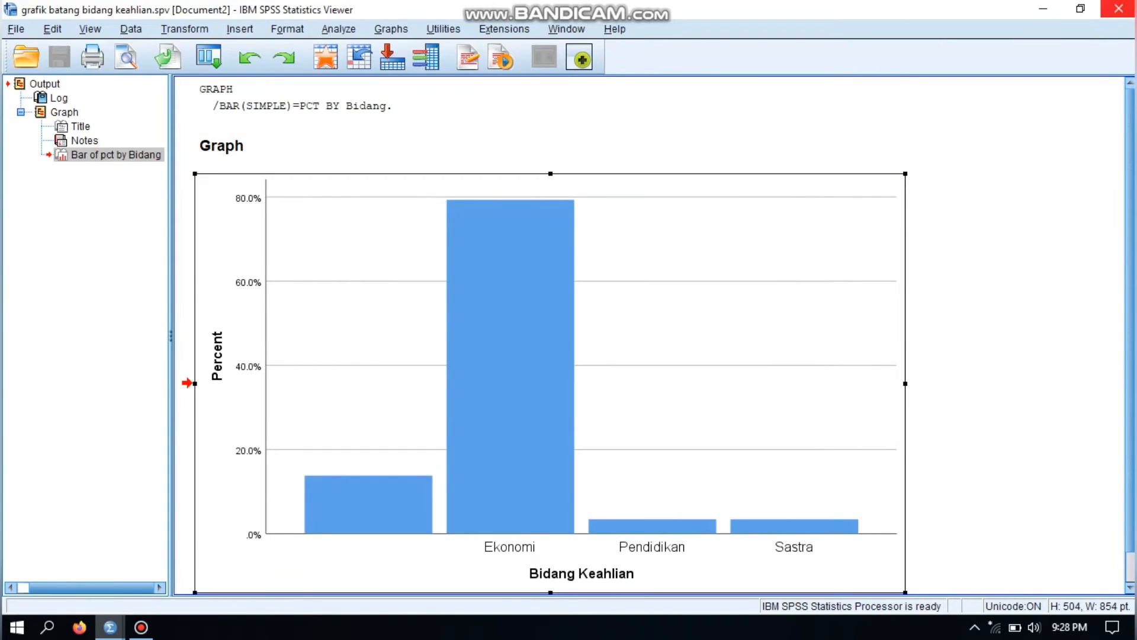
click(1119, 8)
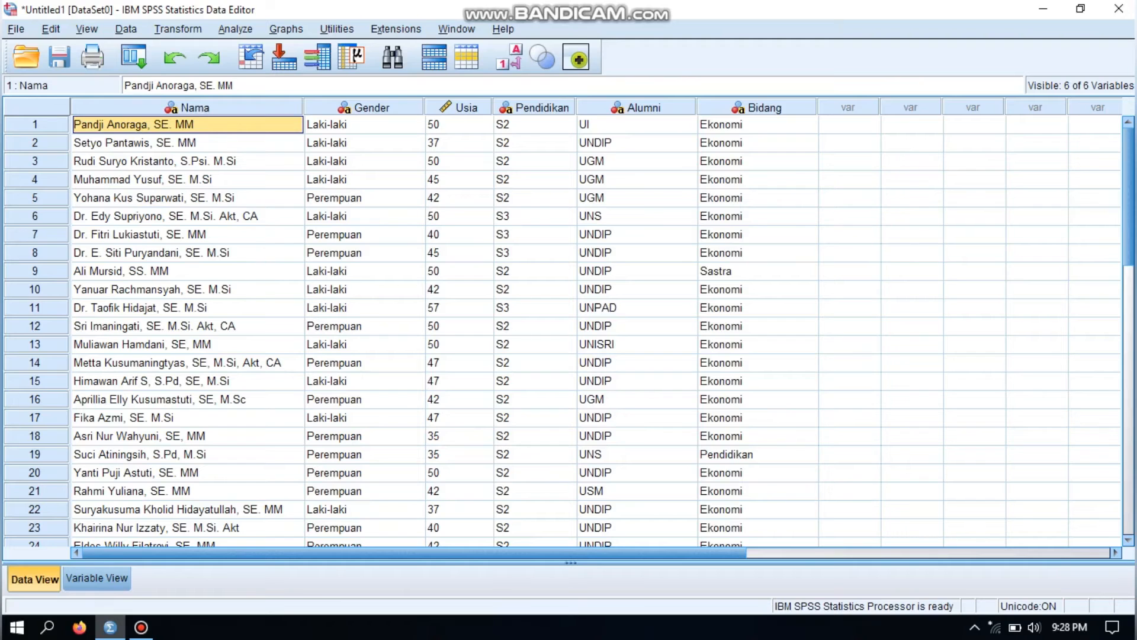
Step: Create another simple bar chart for groups of cases showing % of cases, replacing Bidang Keahlian with Tingkat Pendidikan on the category axis
click(286, 29)
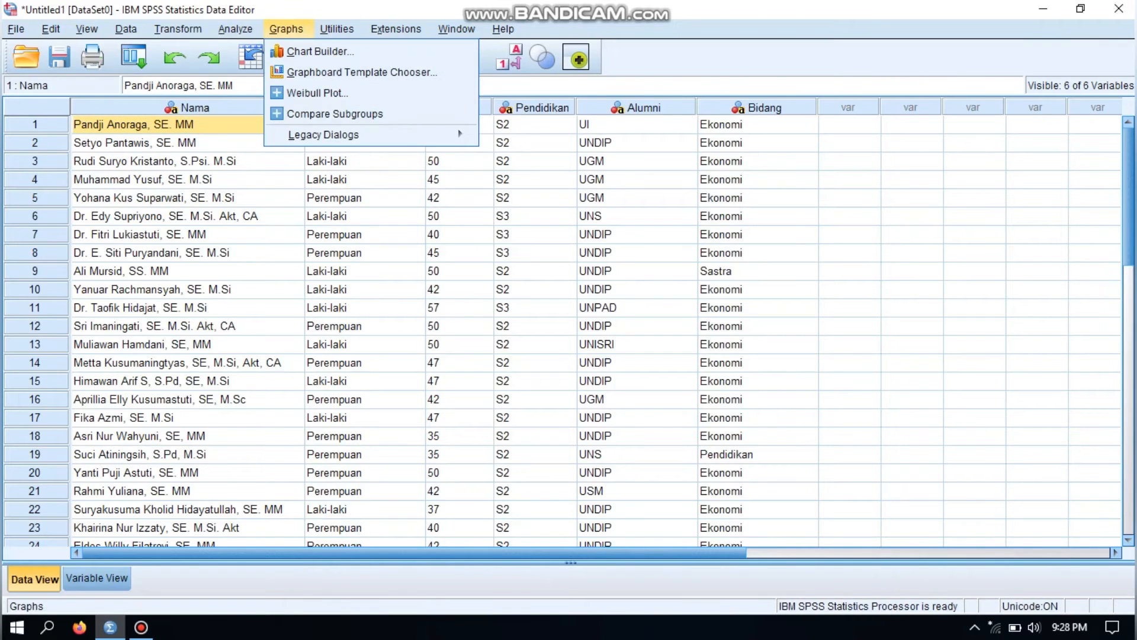
click(287, 29)
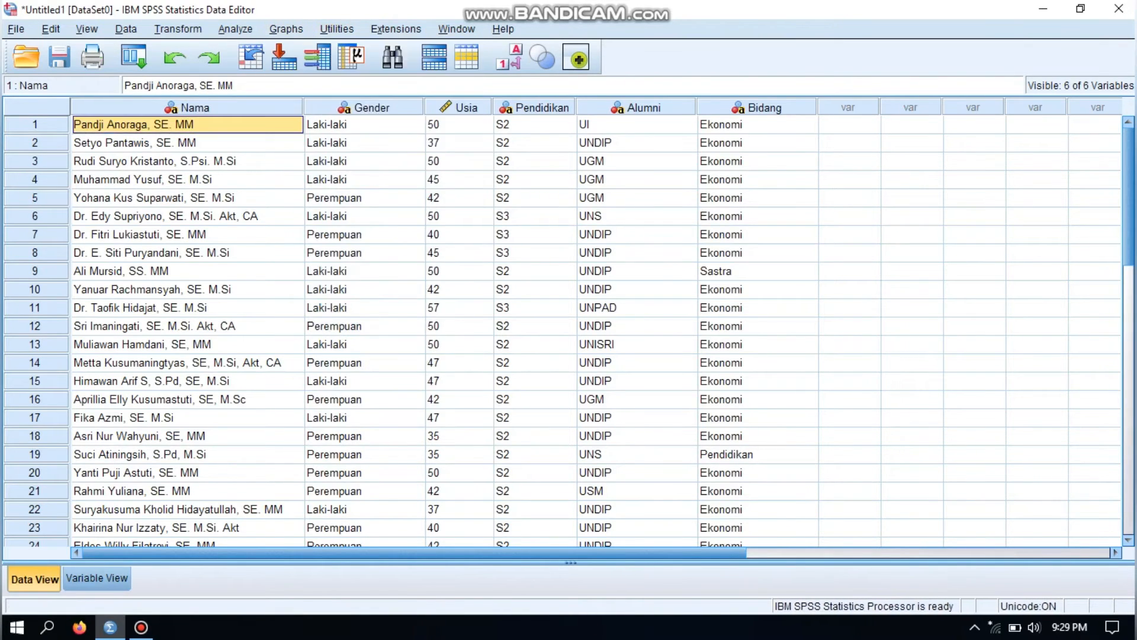
click(286, 29)
mouse_move(324, 135)
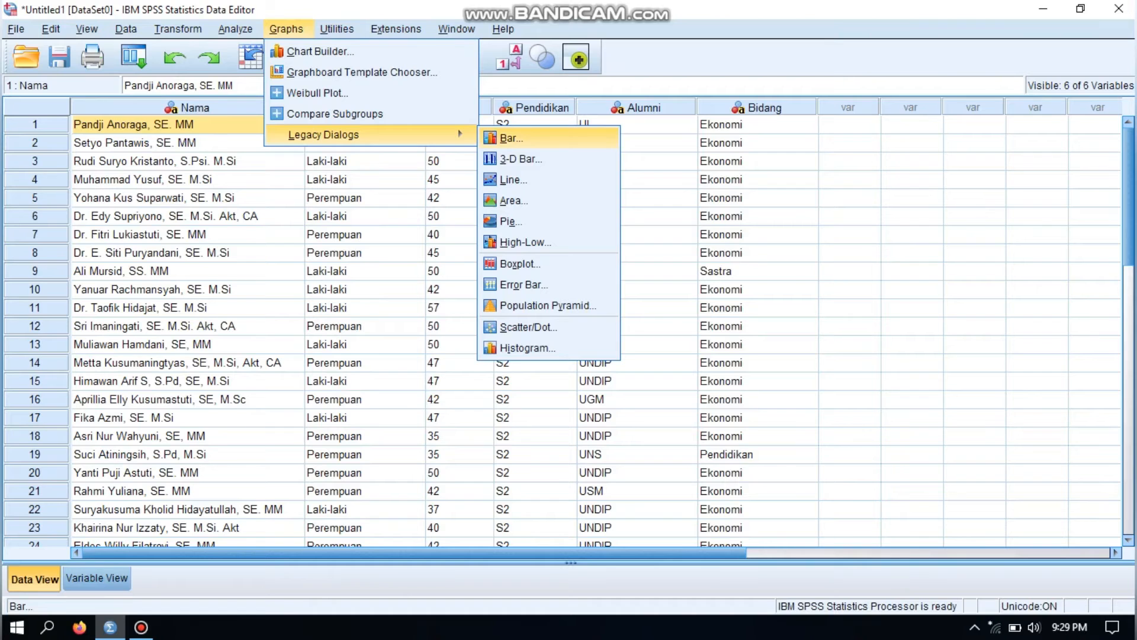
click(512, 138)
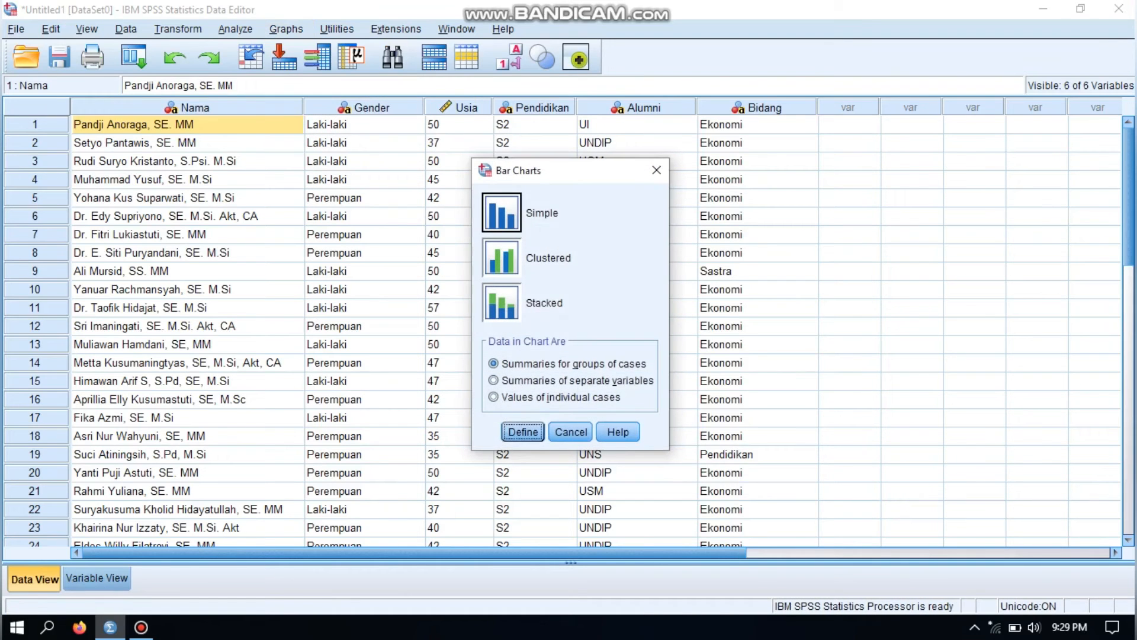
click(502, 212)
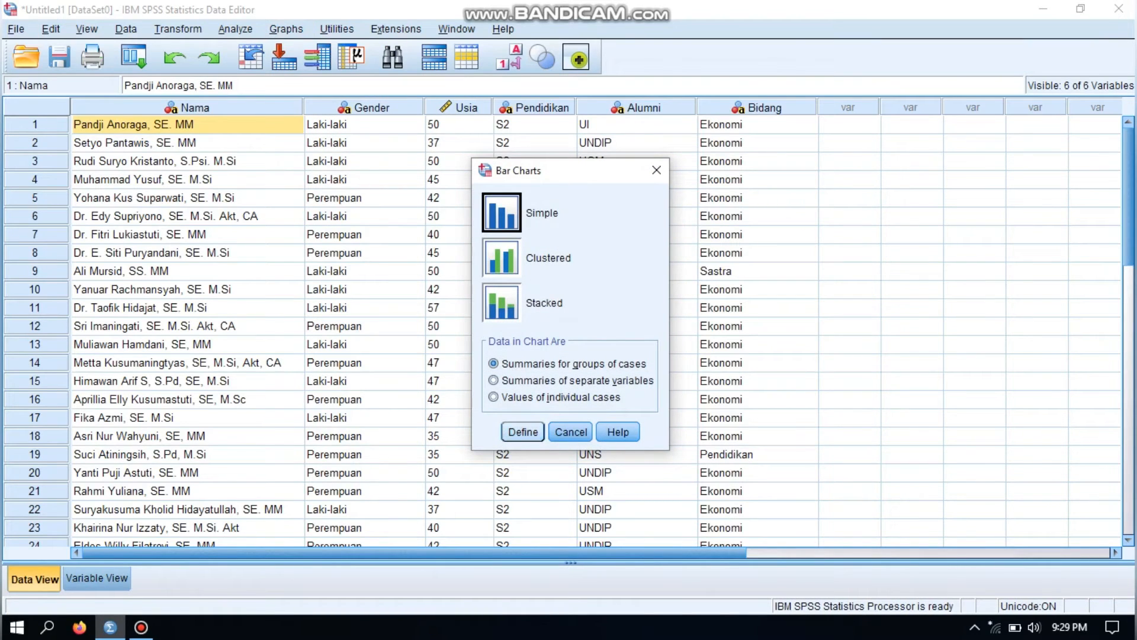
key(Return)
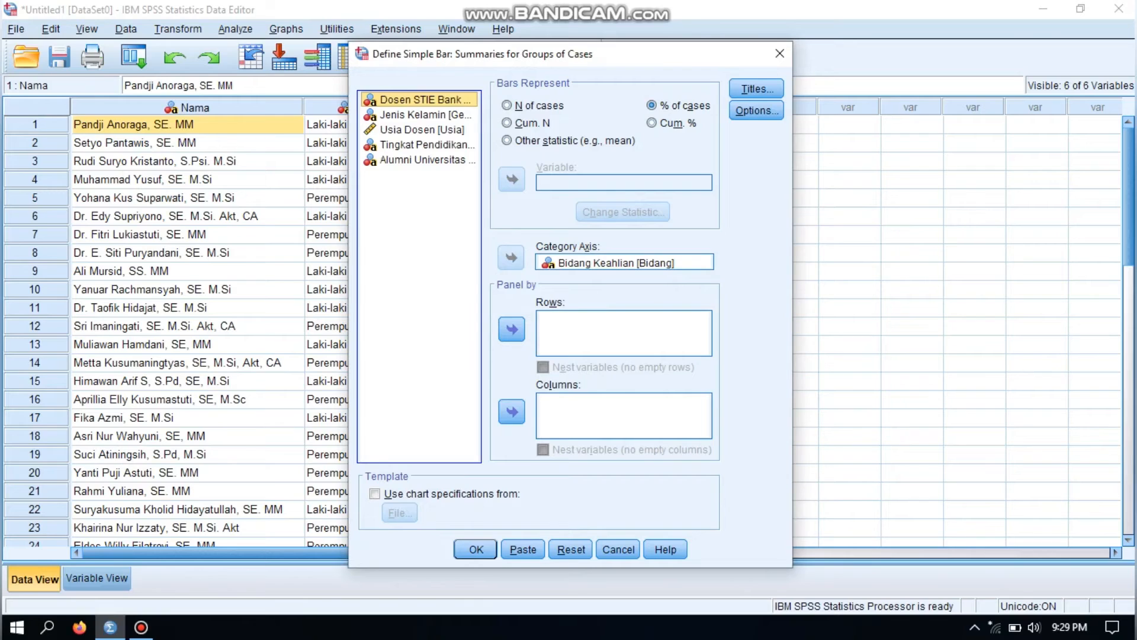
click(419, 145)
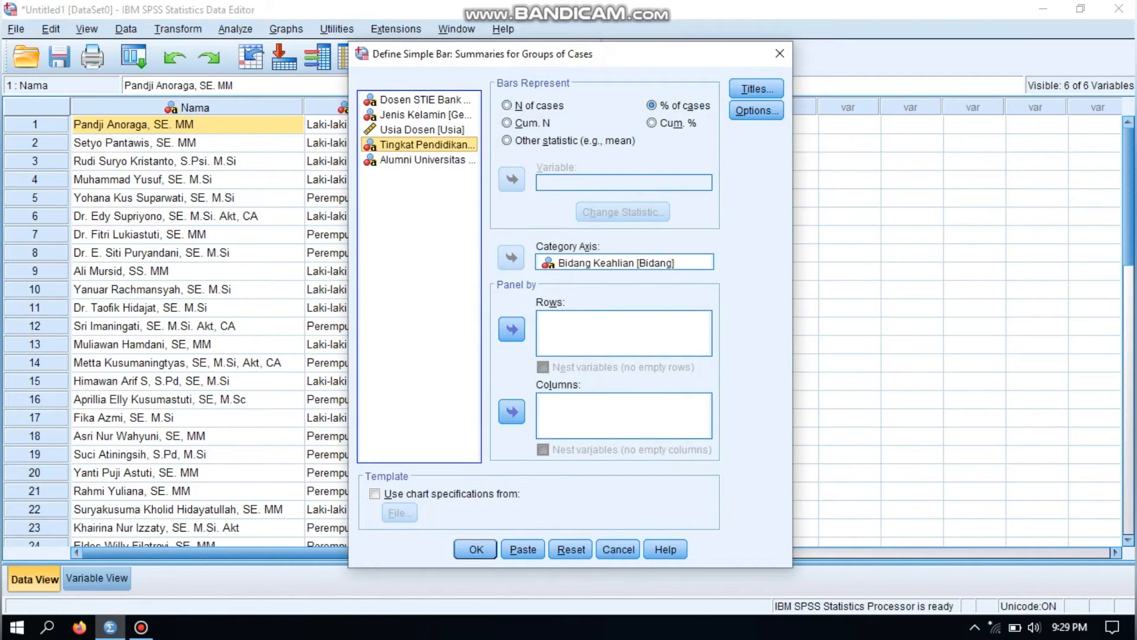
click(617, 263)
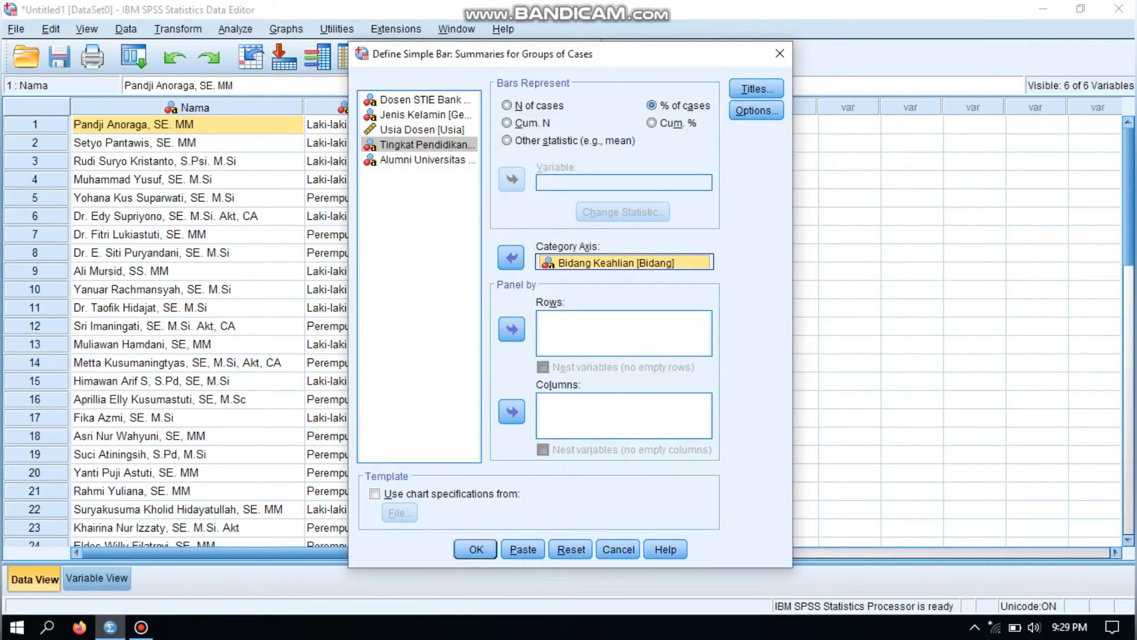
drag(617, 262, 459, 204)
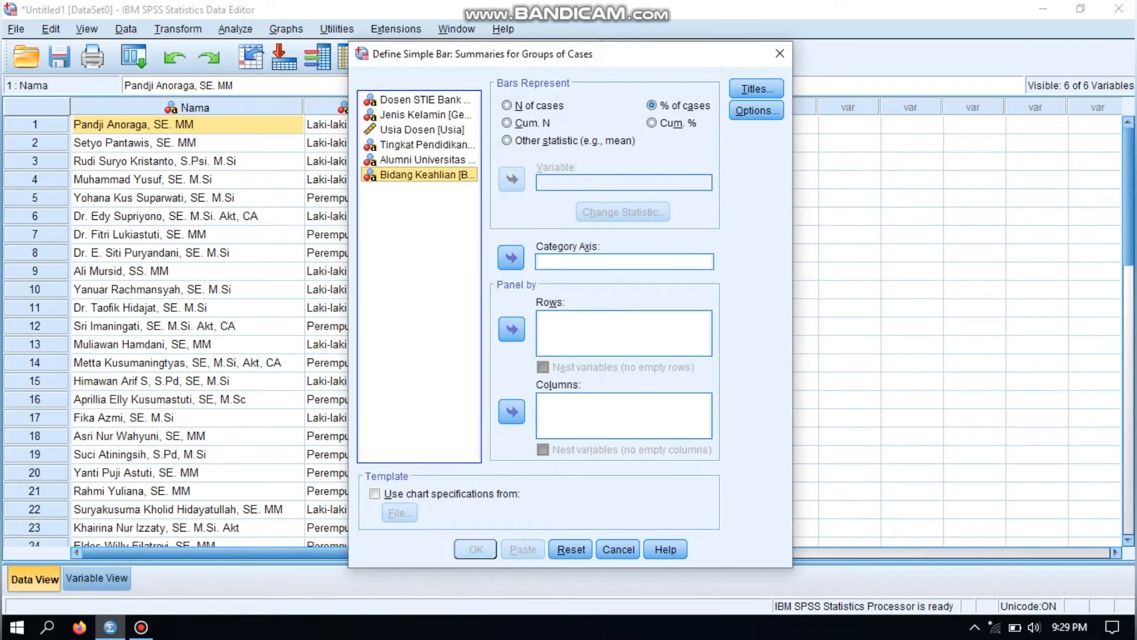
click(427, 145)
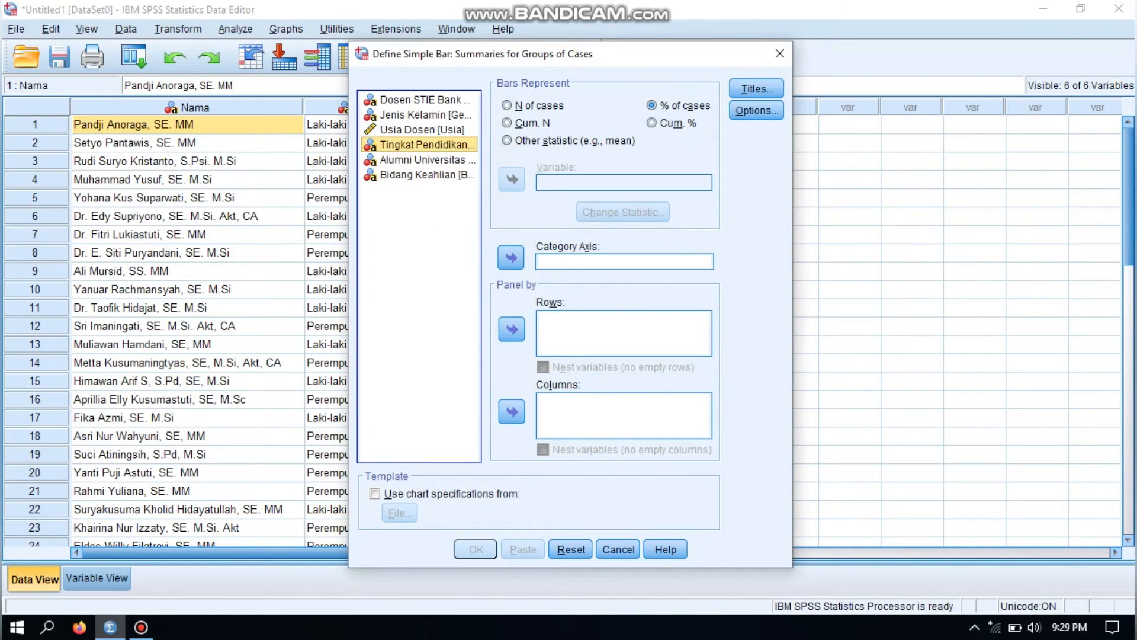
click(510, 258)
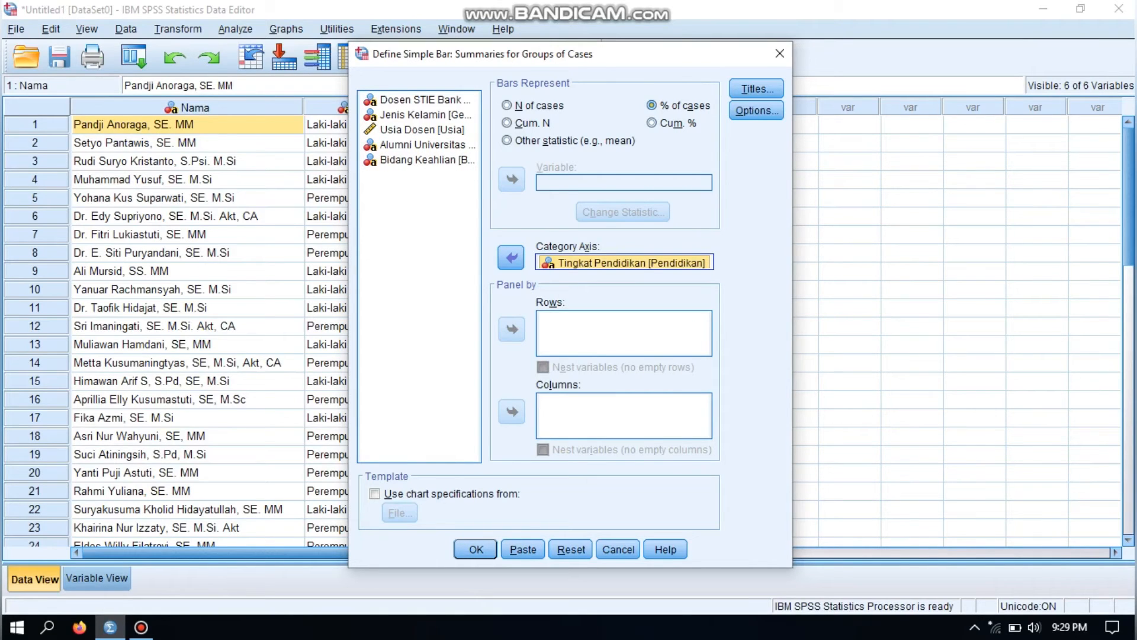
click(477, 549)
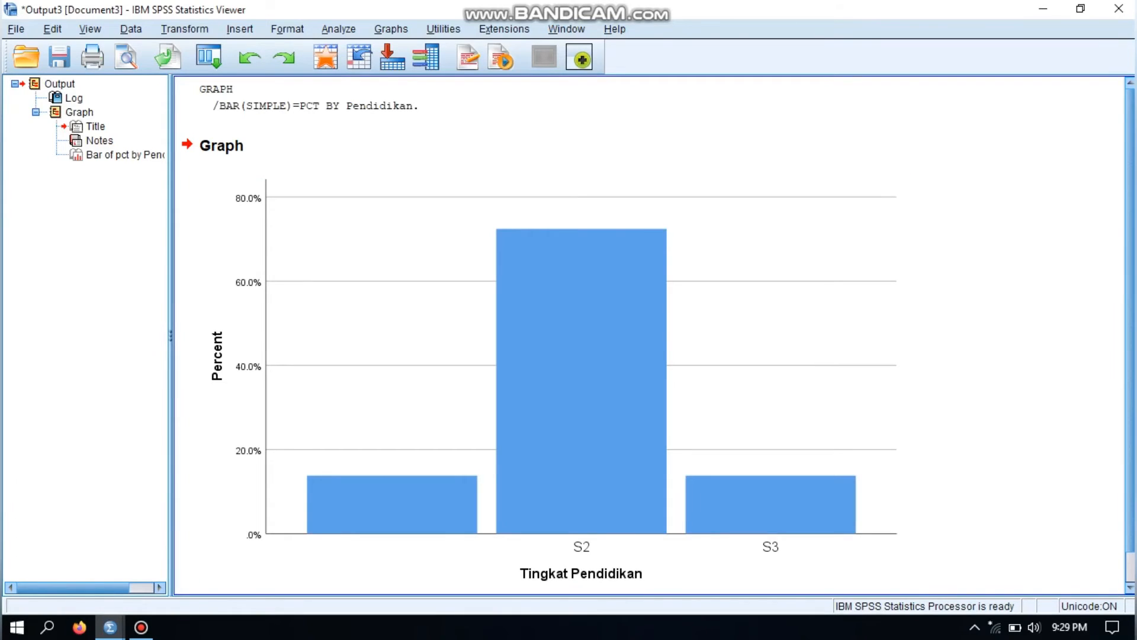
Step: Save the Tingkat Pendidikan chart output as a viewer file named "grafik batang tingkat pendidikan" in the Documents folder, and close the output window
click(549, 383)
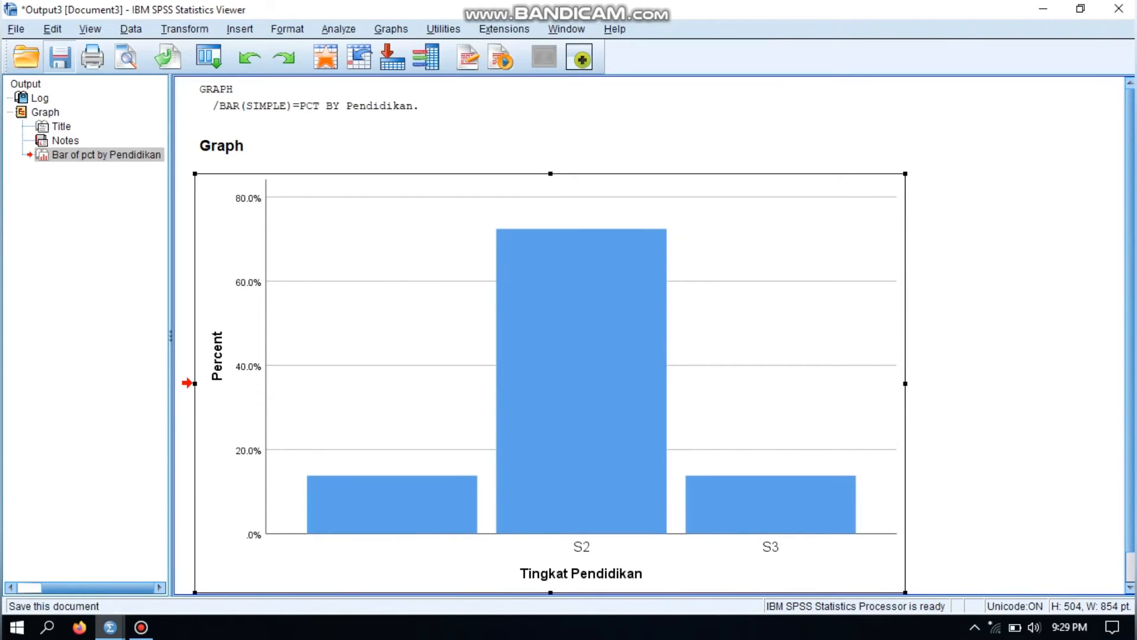
click(60, 57)
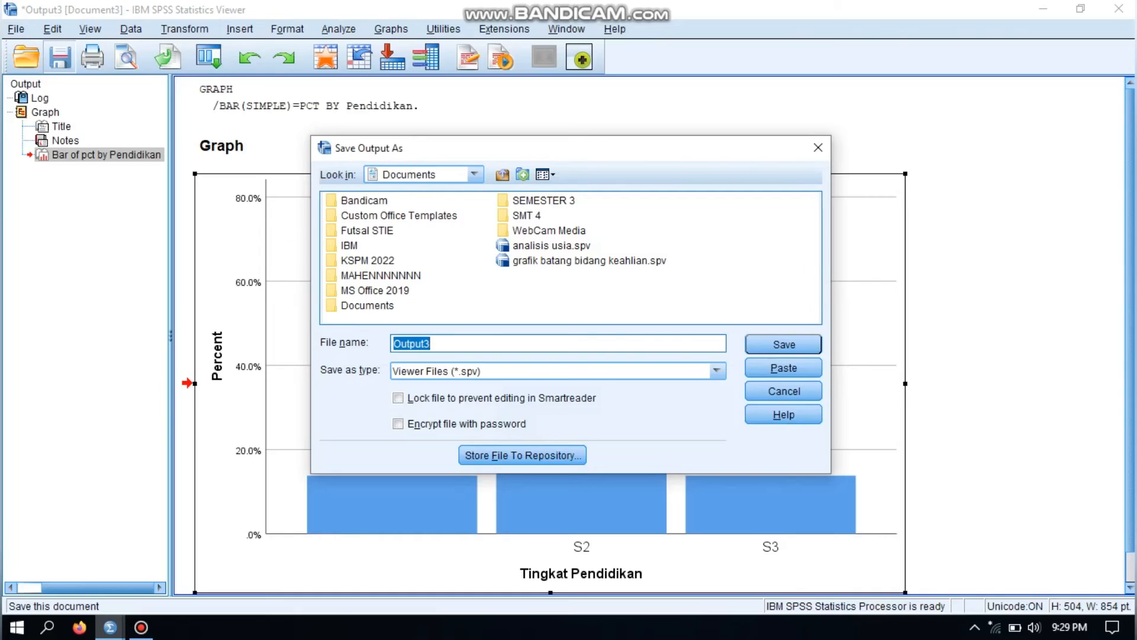
text(g)
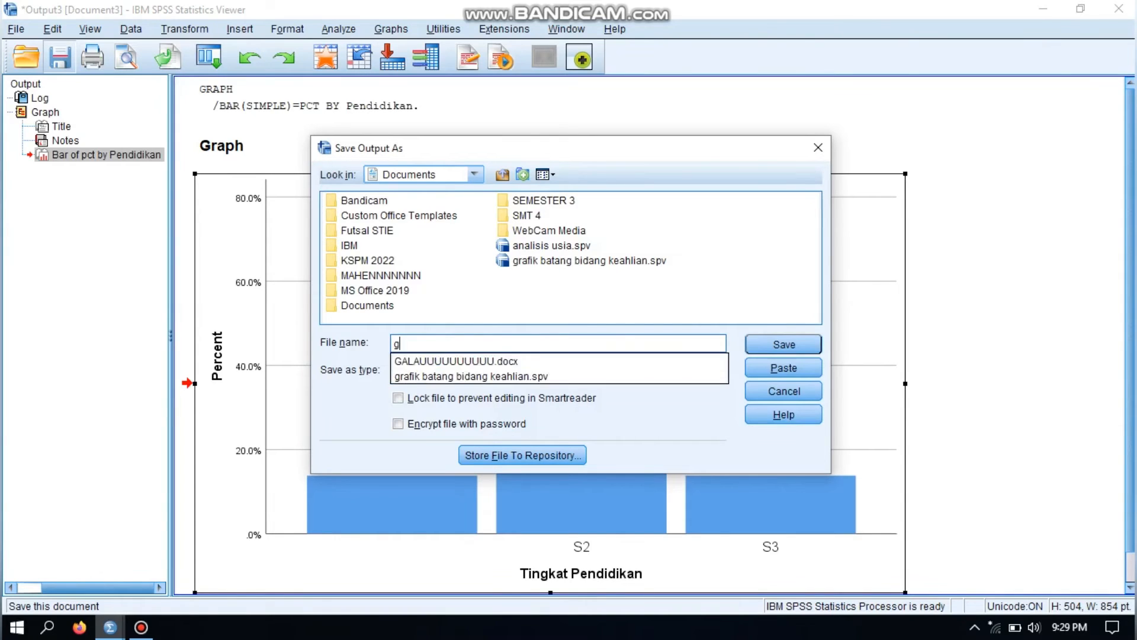
text(rafik bat)
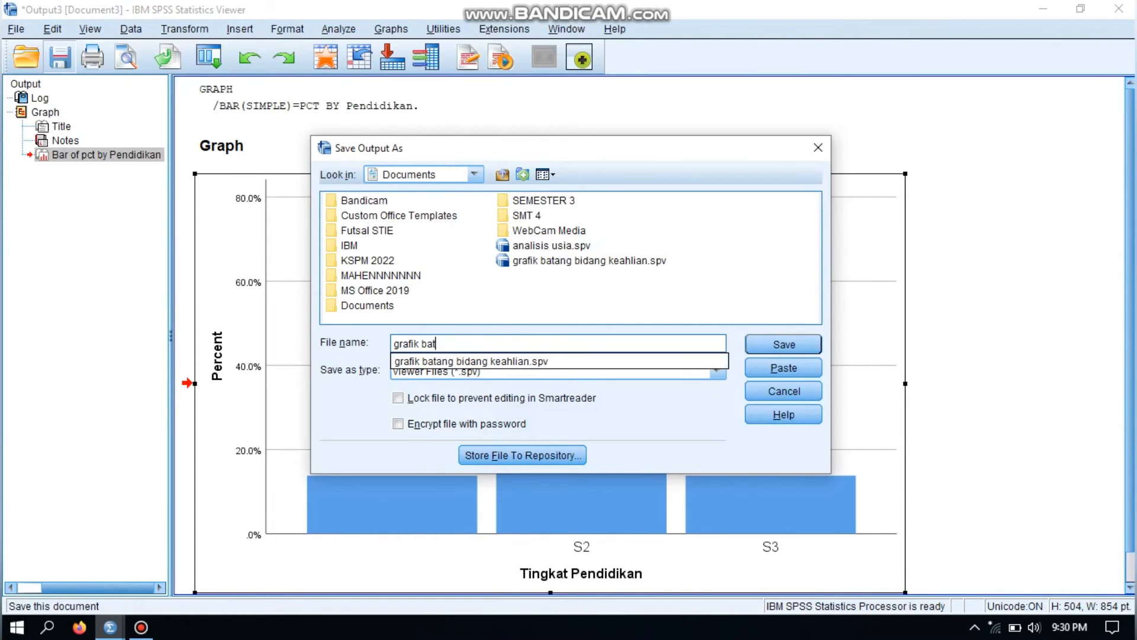
text(ang tingkat)
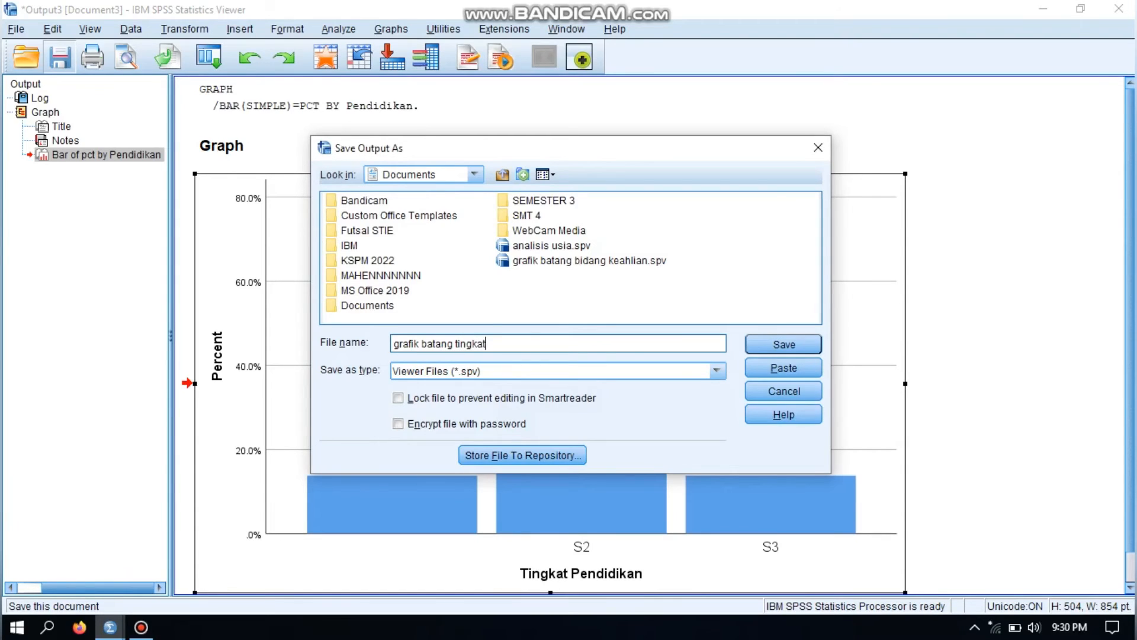
text(didikan)
key(Return)
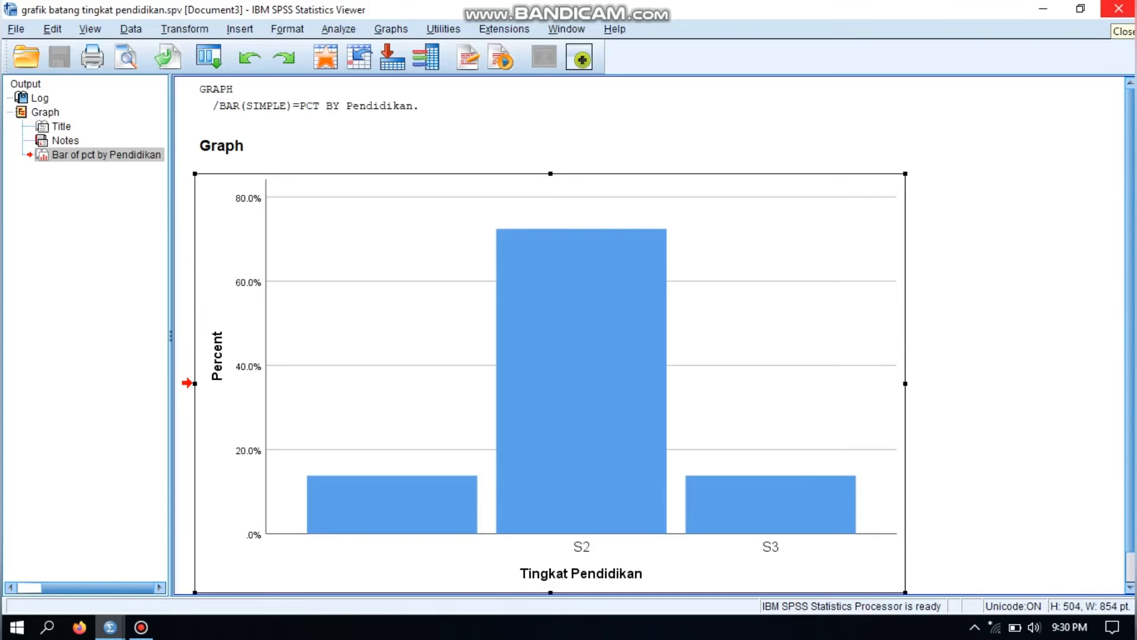
click(1119, 8)
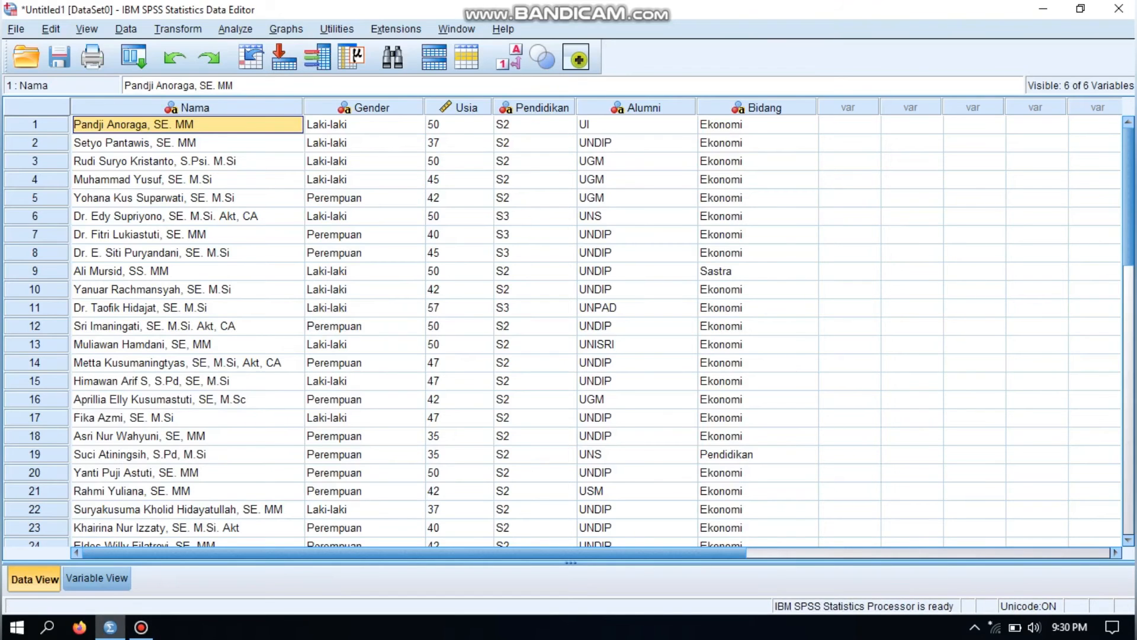
Step: Create a pie chart of summaries for groups of cases, with slices representing the sum of Usia Dosen and defined by Bidang Keahlian
click(287, 29)
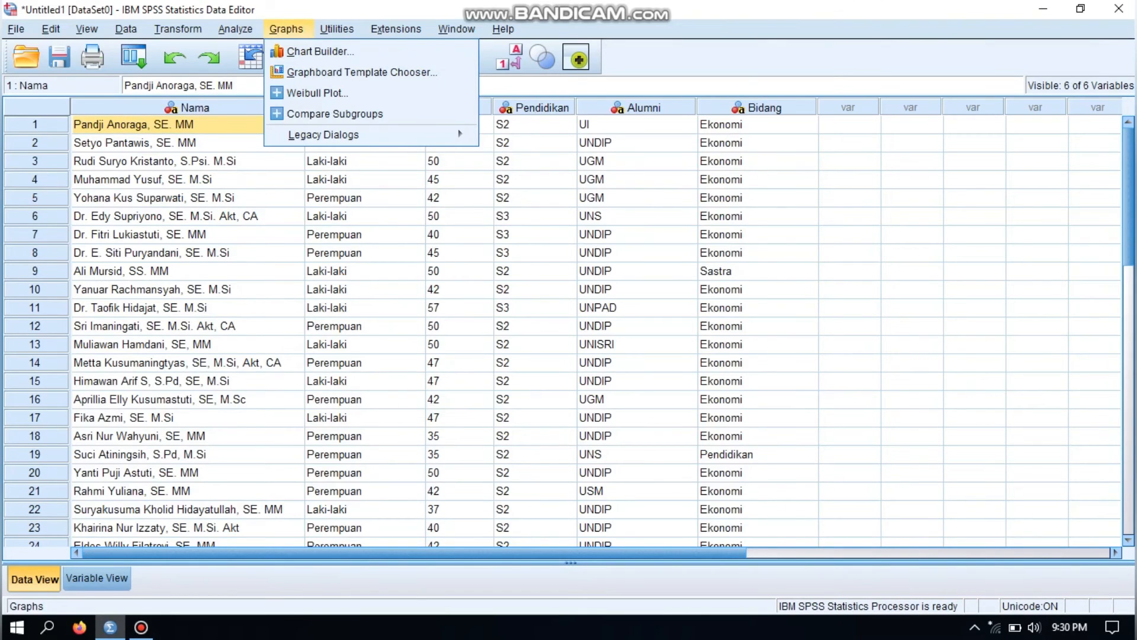
mouse_move(323, 135)
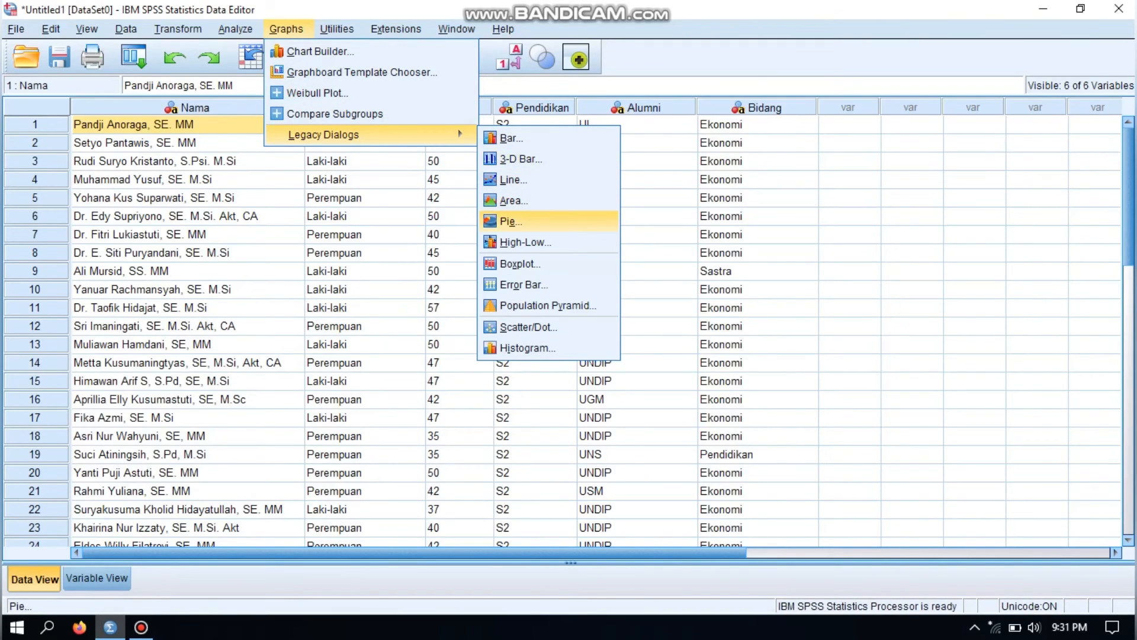
click(510, 221)
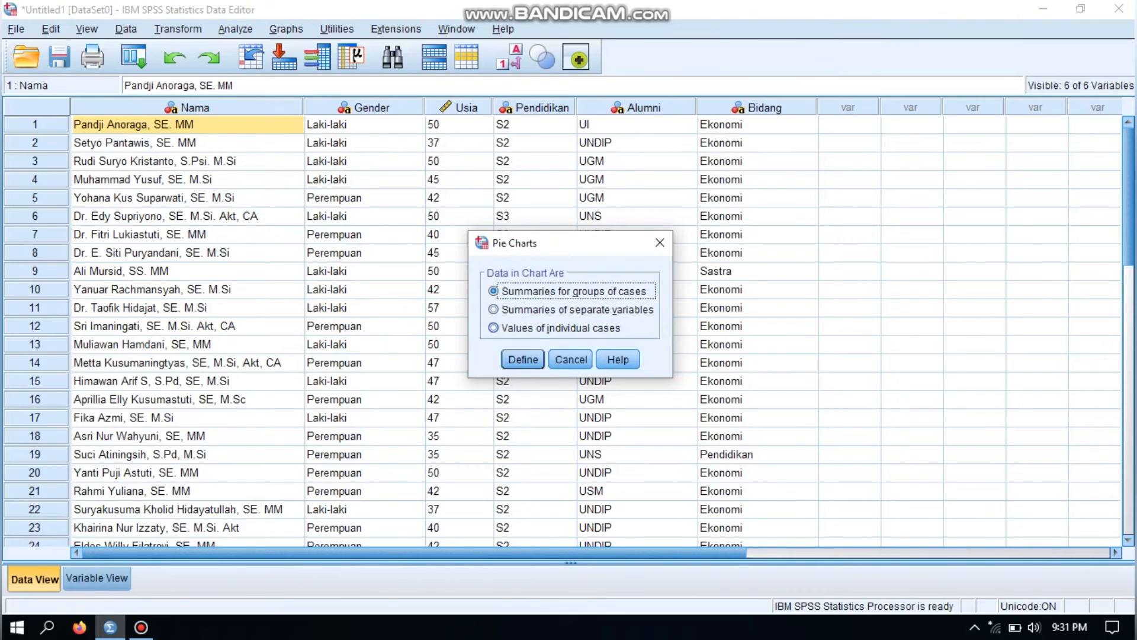
key(Return)
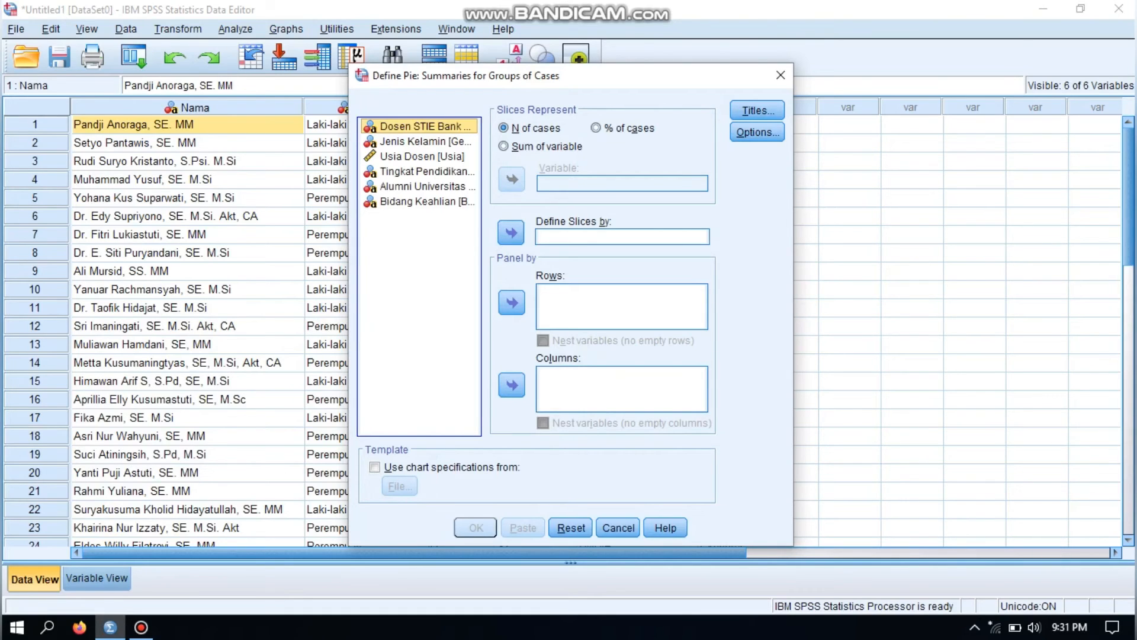
click(503, 146)
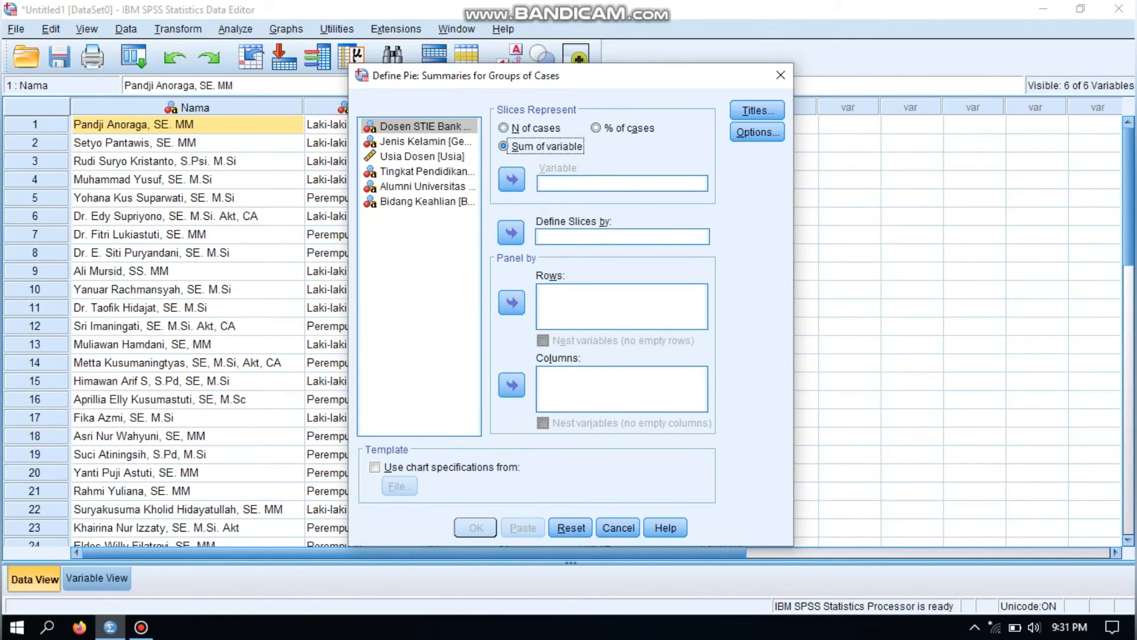
click(421, 157)
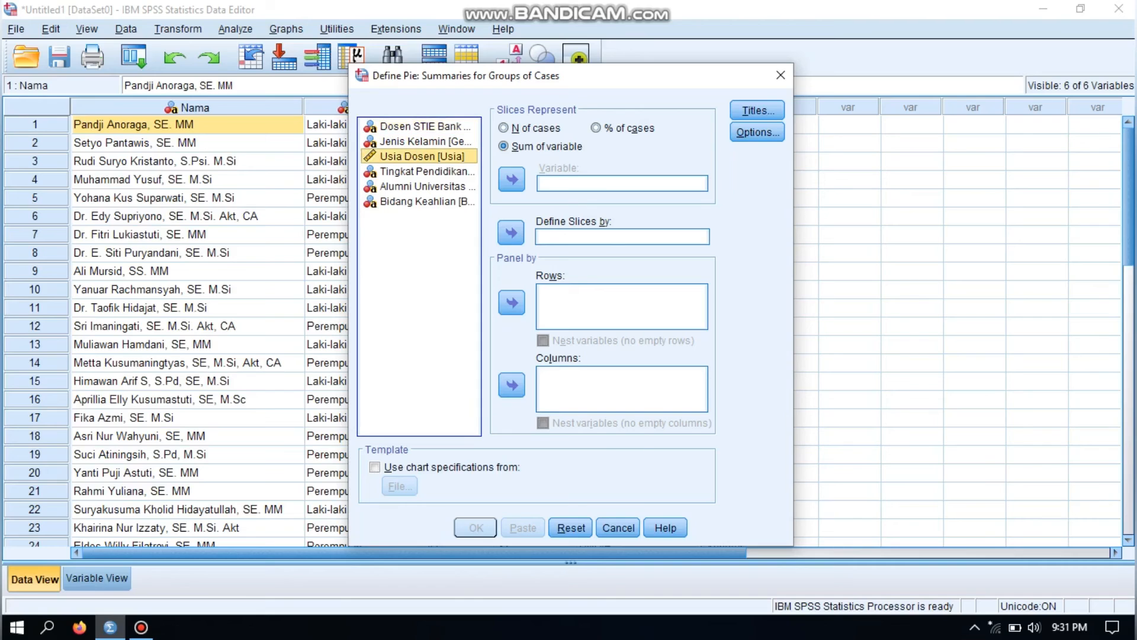
click(512, 180)
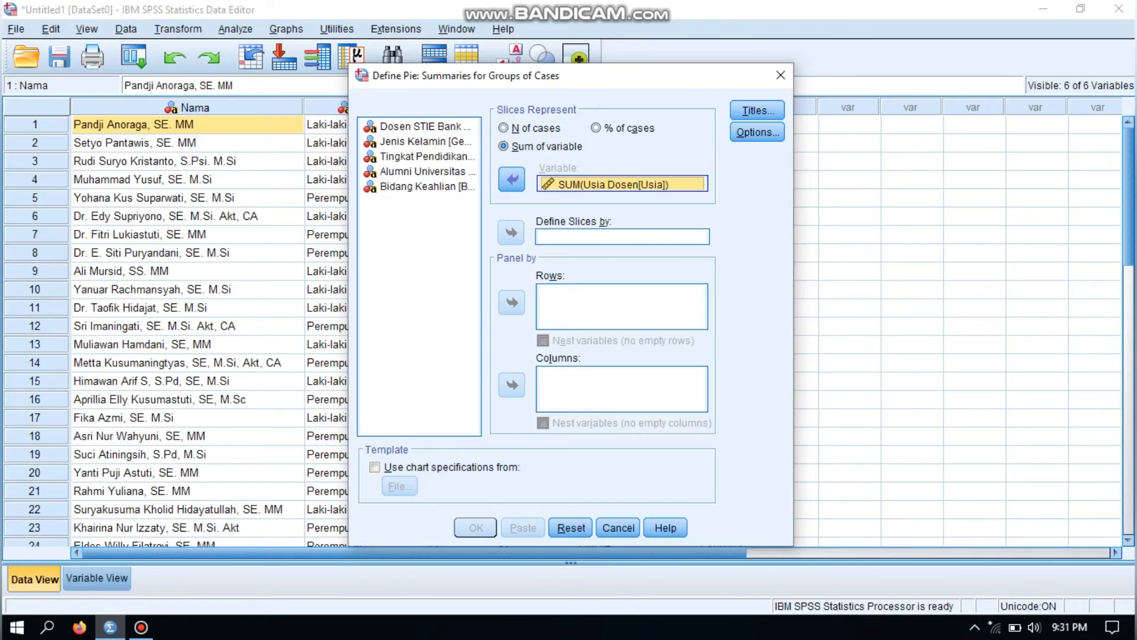
click(426, 186)
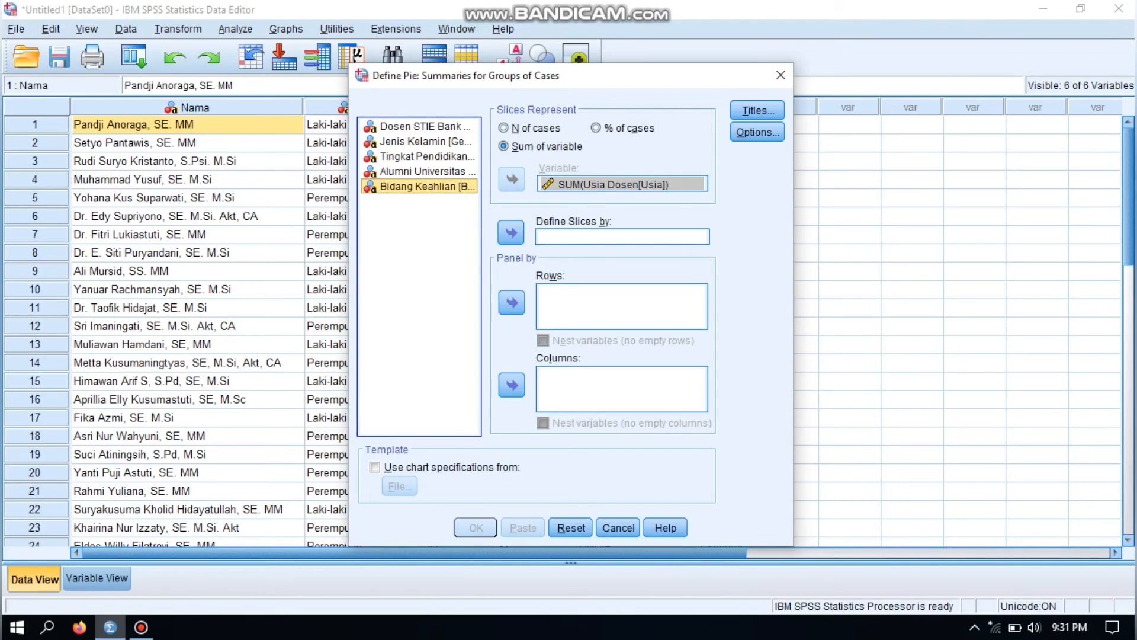
click(511, 233)
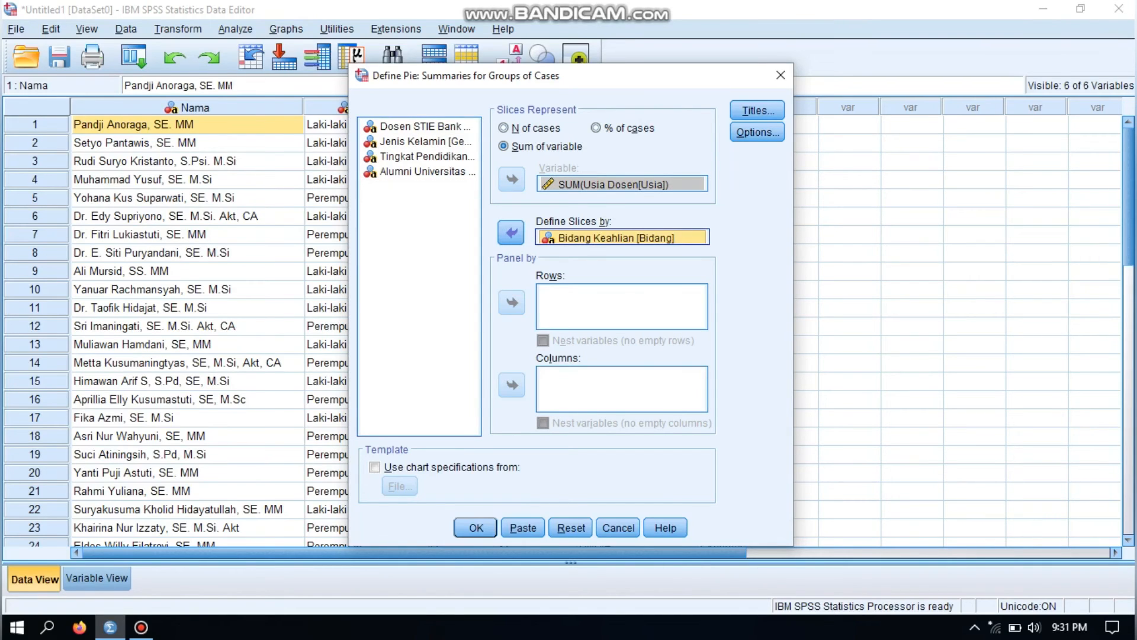
click(475, 527)
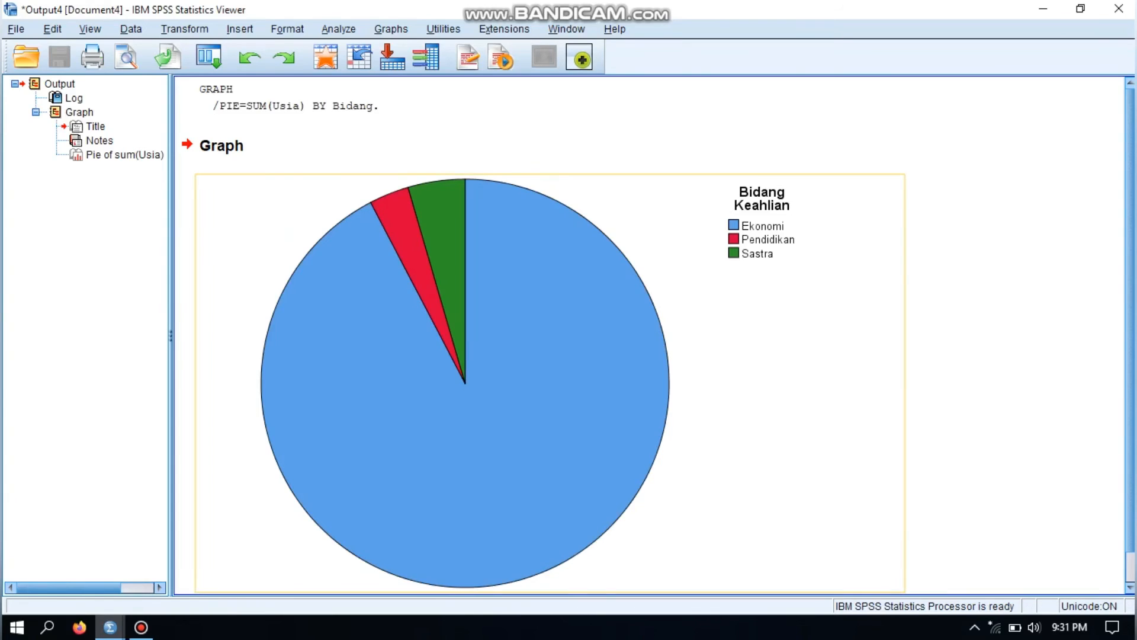
Step: Save the pie chart output as a viewer file named "grafik lingkaran usia-bidang ahli" in the Documents folder, and close the output window
click(550, 382)
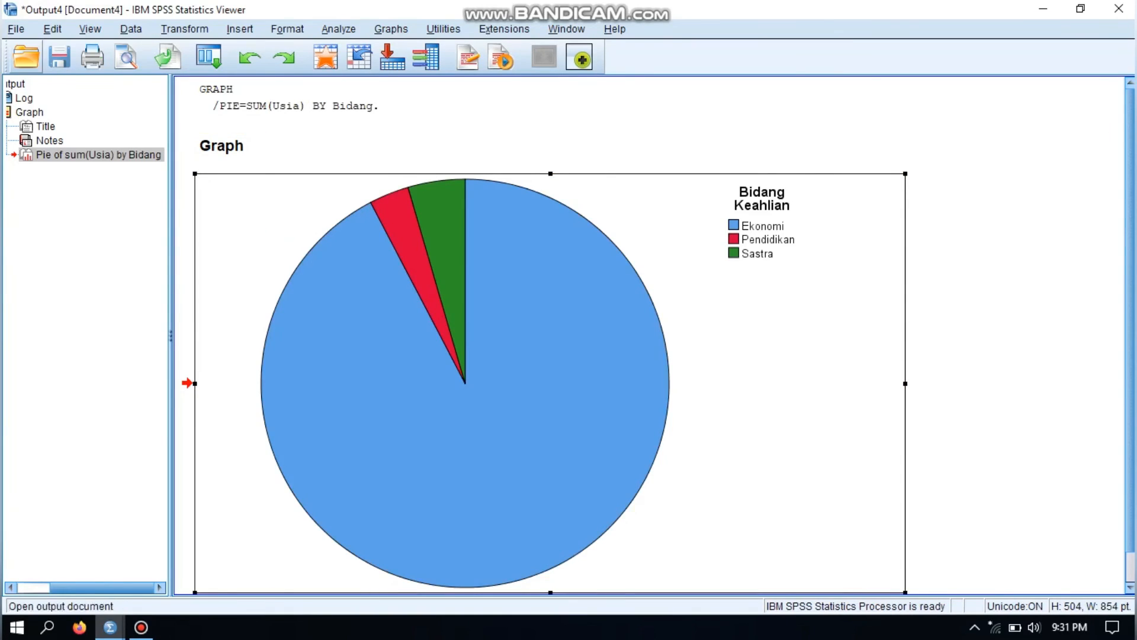
click(59, 57)
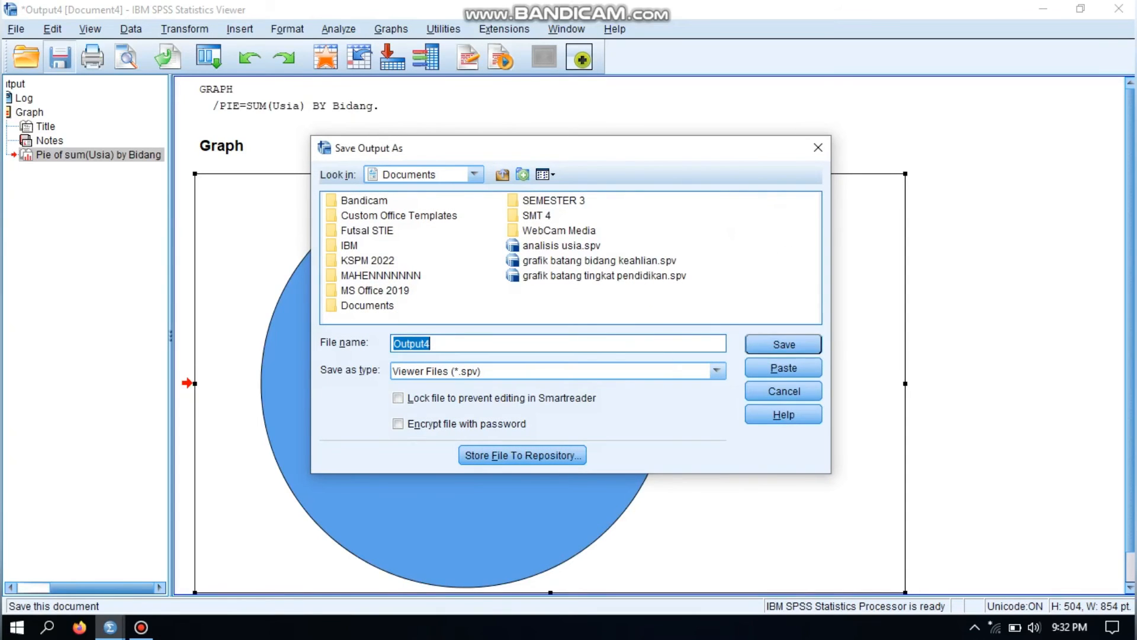
key(BackSpace)
text(d)
key(BackSpace)
text(graf)
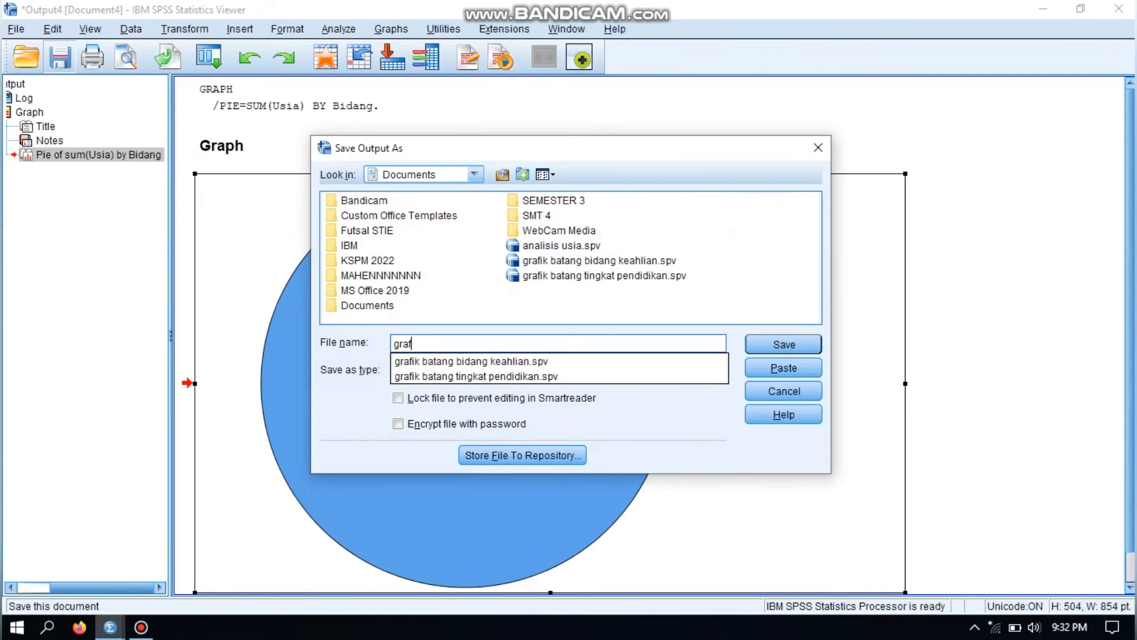
text(ik lingka)
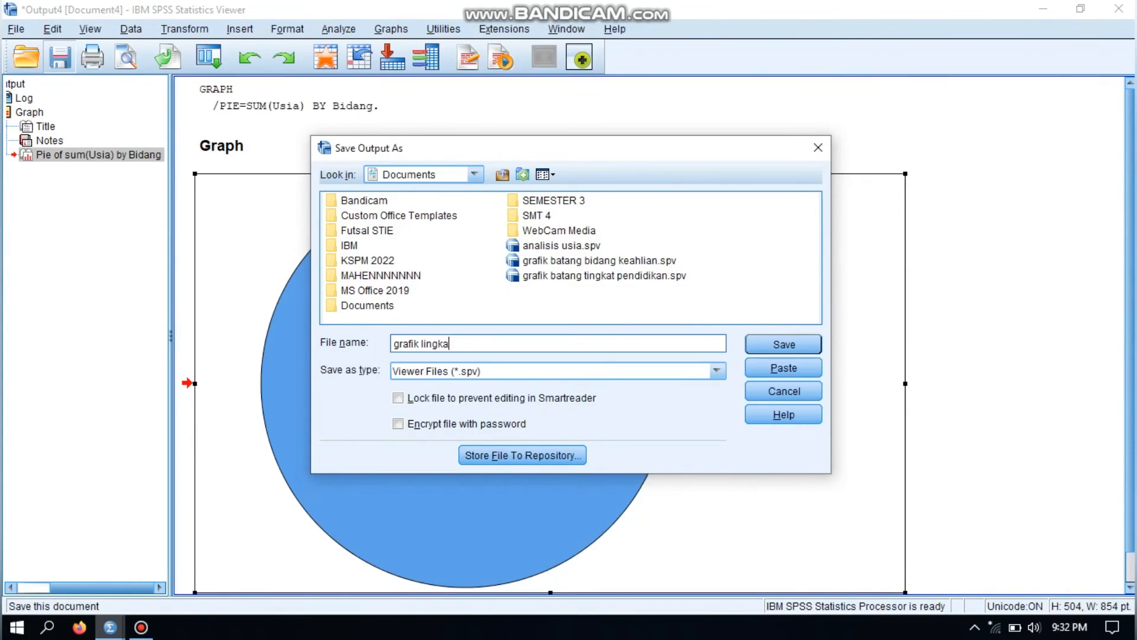
text(rang)
text(rata)
key(BackSpace)
key(BackSpace)
key(BackSpace)
key(BackSpace)
key(BackSpace)
key(BackSpace)
text(usia-bidang ahli)
key(Return)
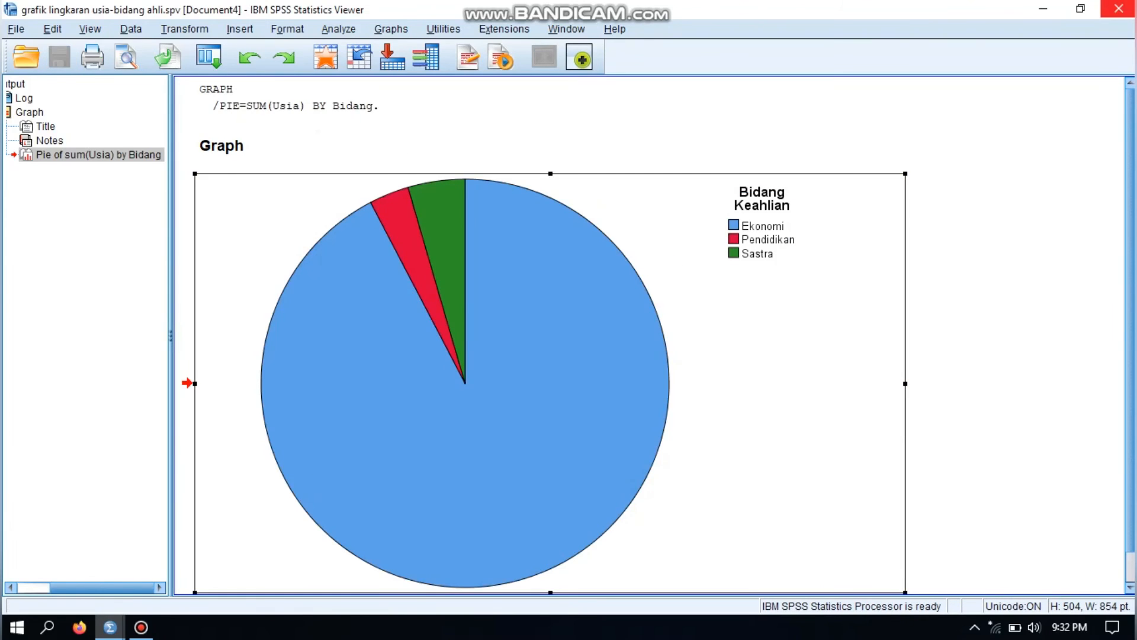
click(1119, 8)
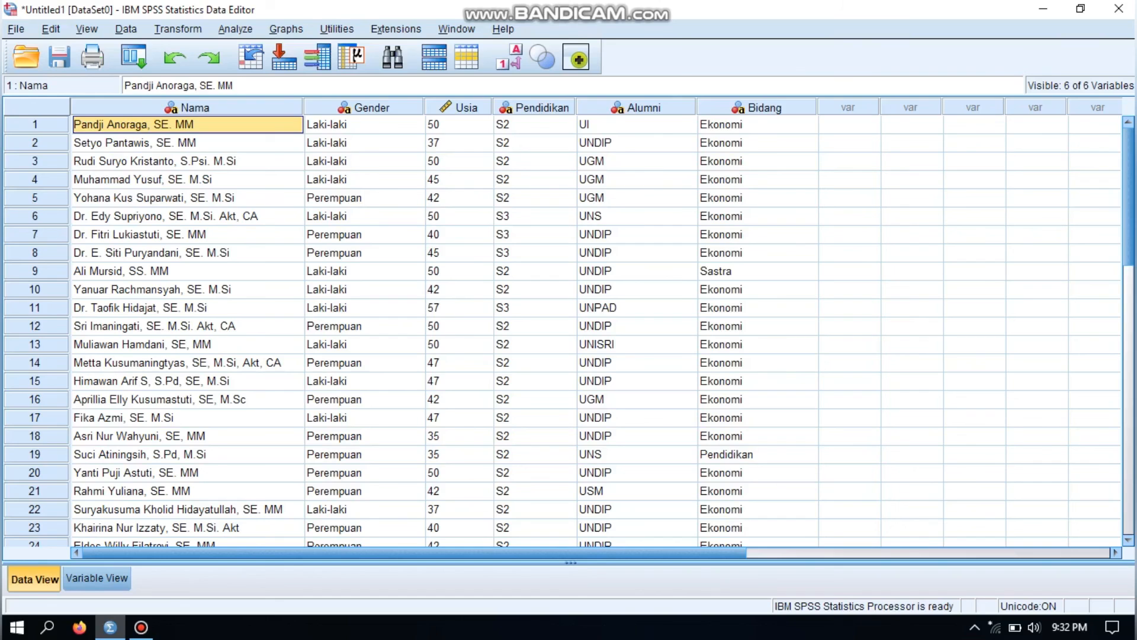
Step: Create a simple line chart for groups of cases showing the mean of Usia Dosen, with Tingkat Pendidikan on the category axis
click(286, 29)
mouse_move(323, 135)
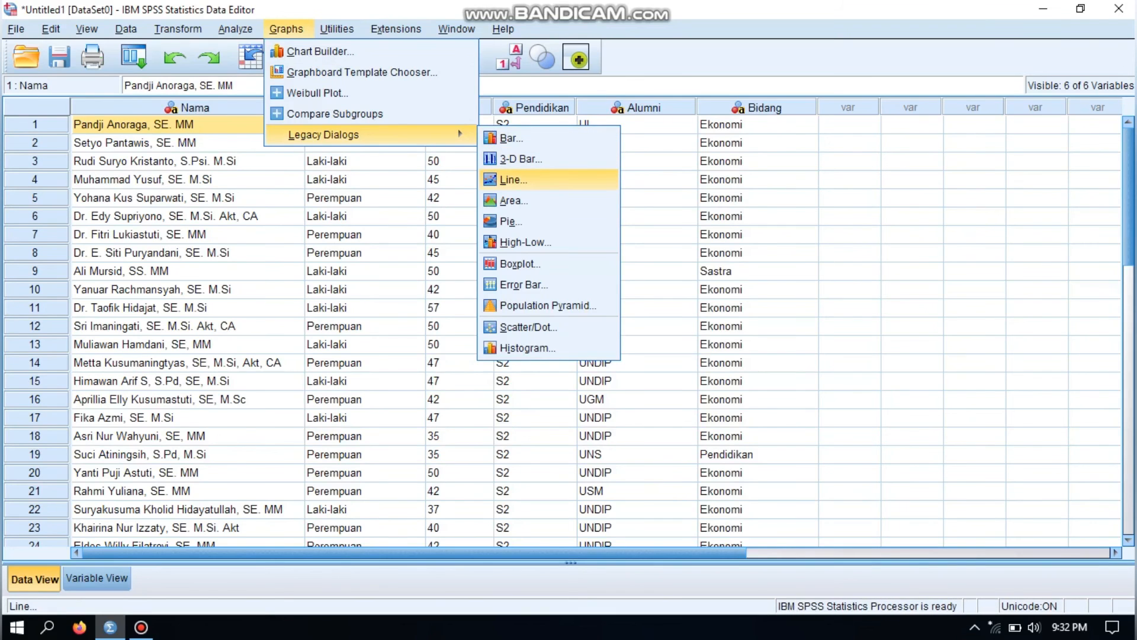
click(513, 179)
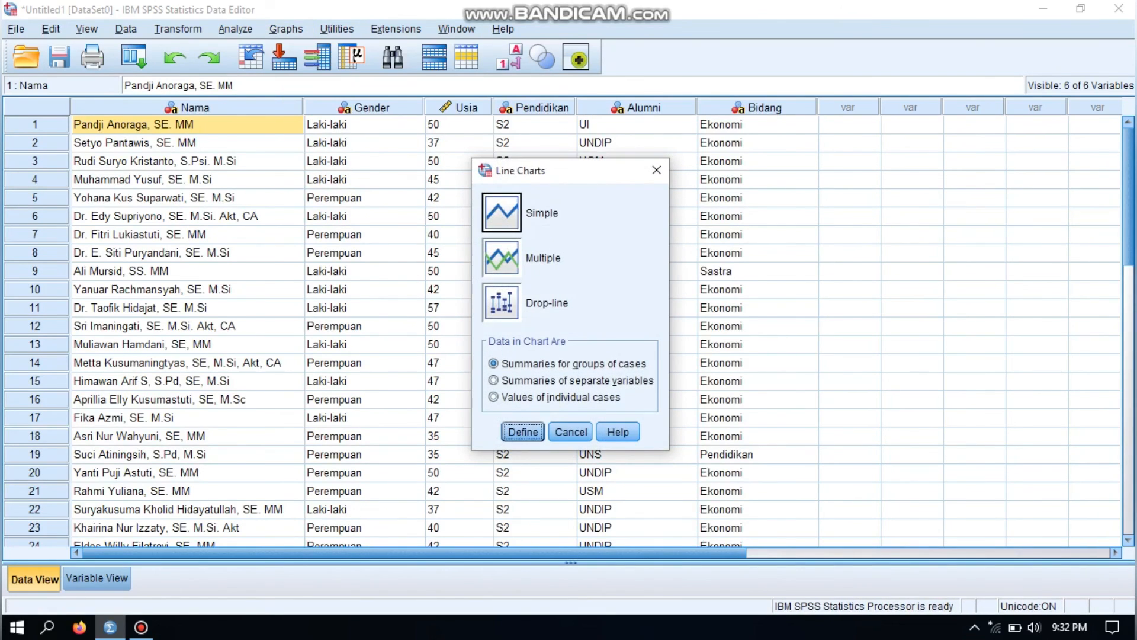
click(502, 212)
click(523, 432)
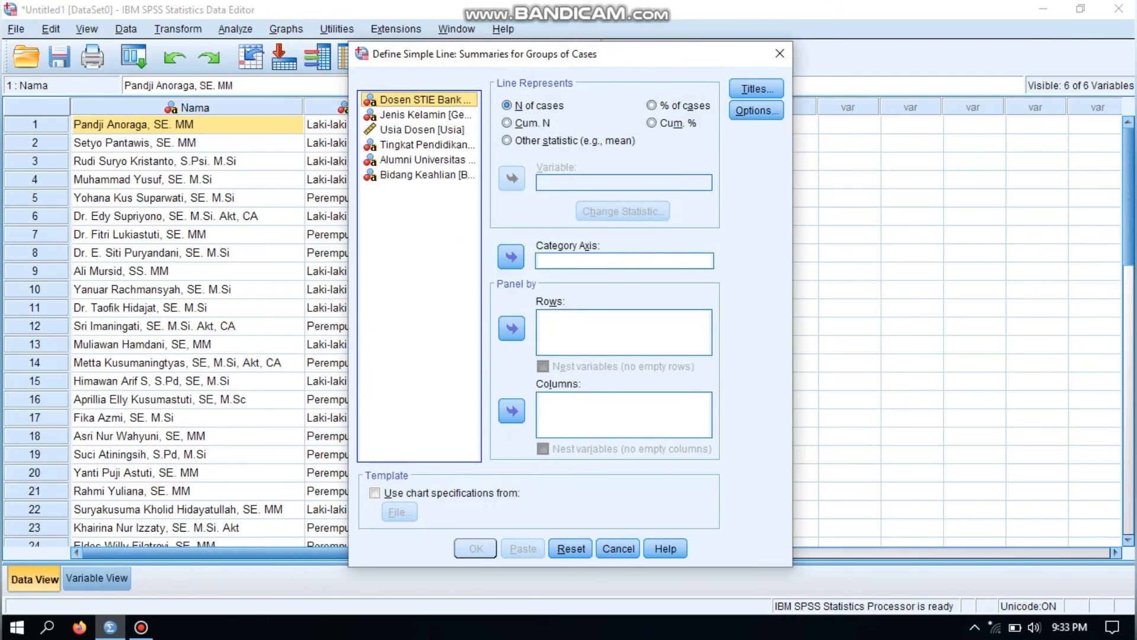
click(507, 141)
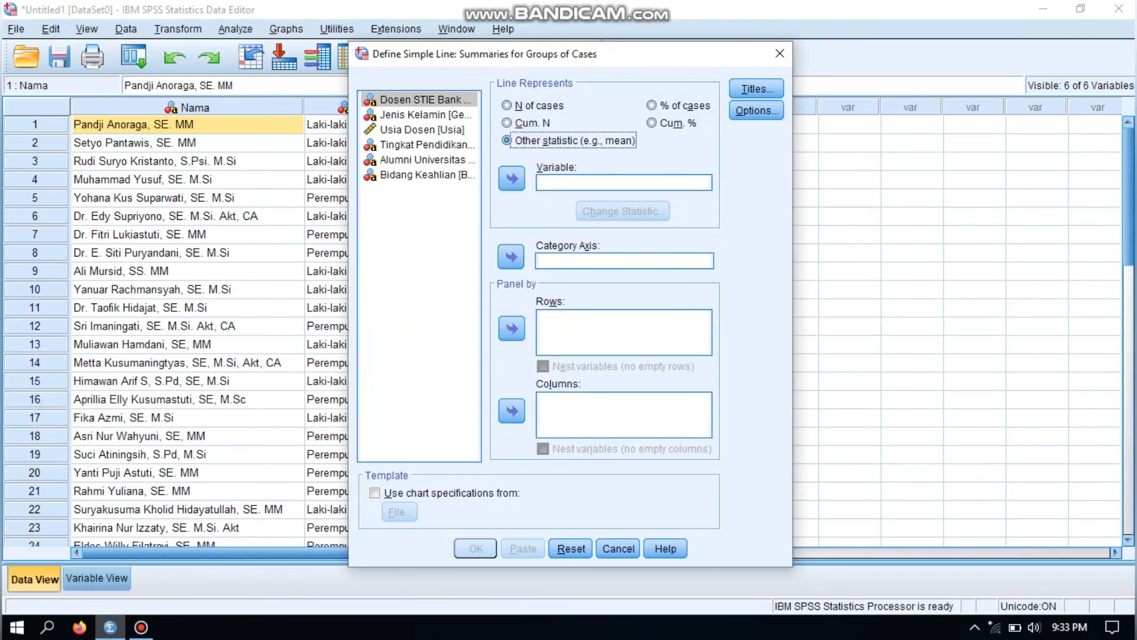
click(422, 129)
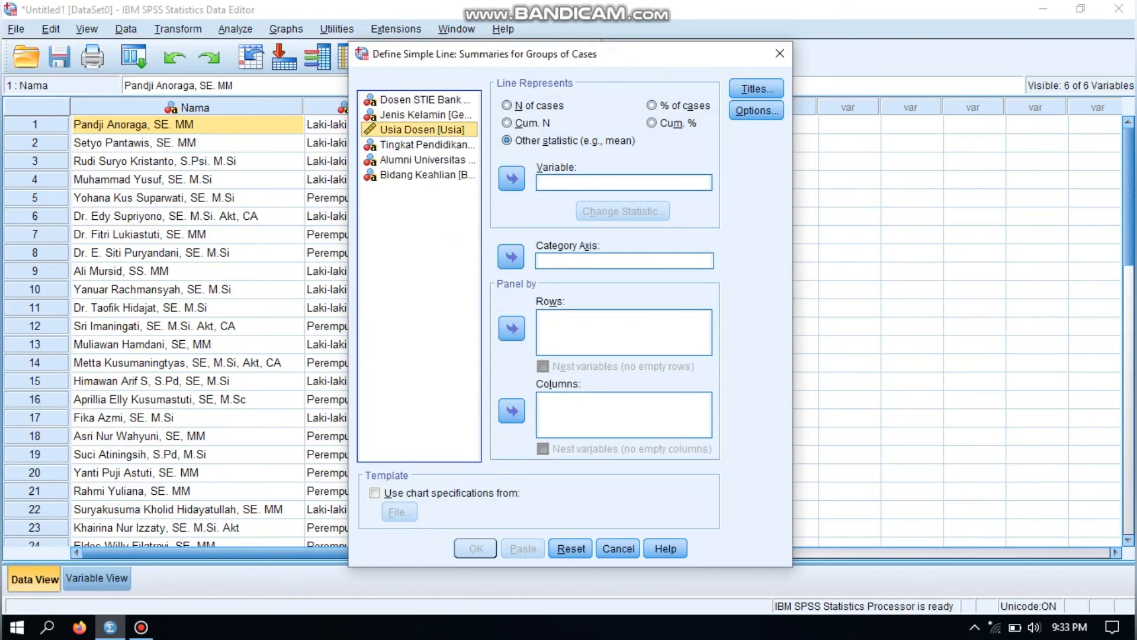
click(512, 179)
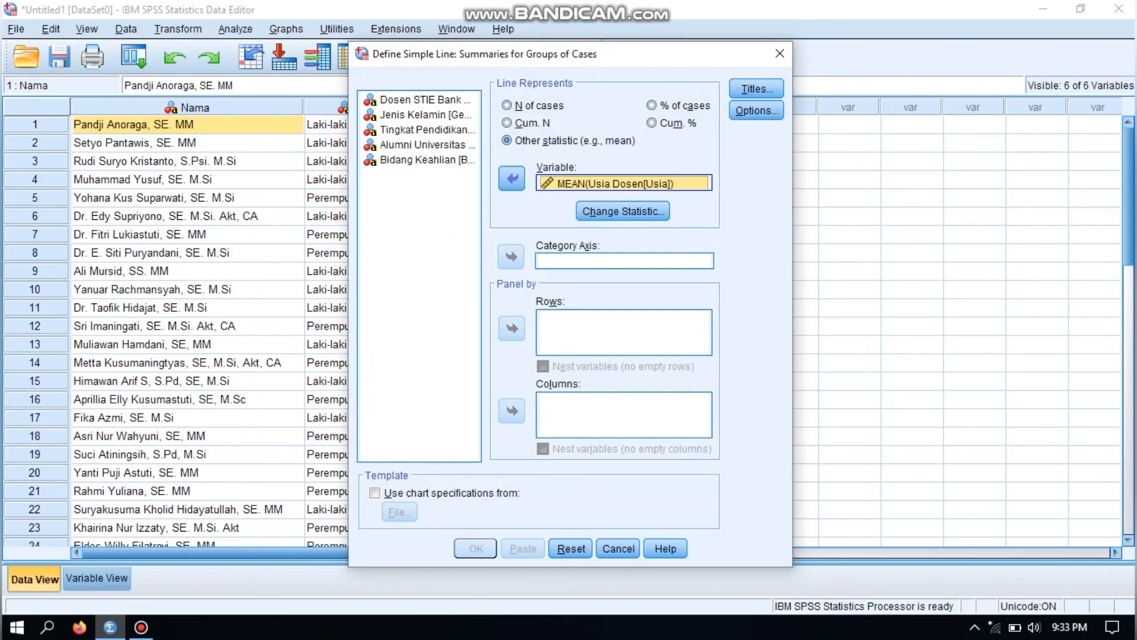
click(421, 130)
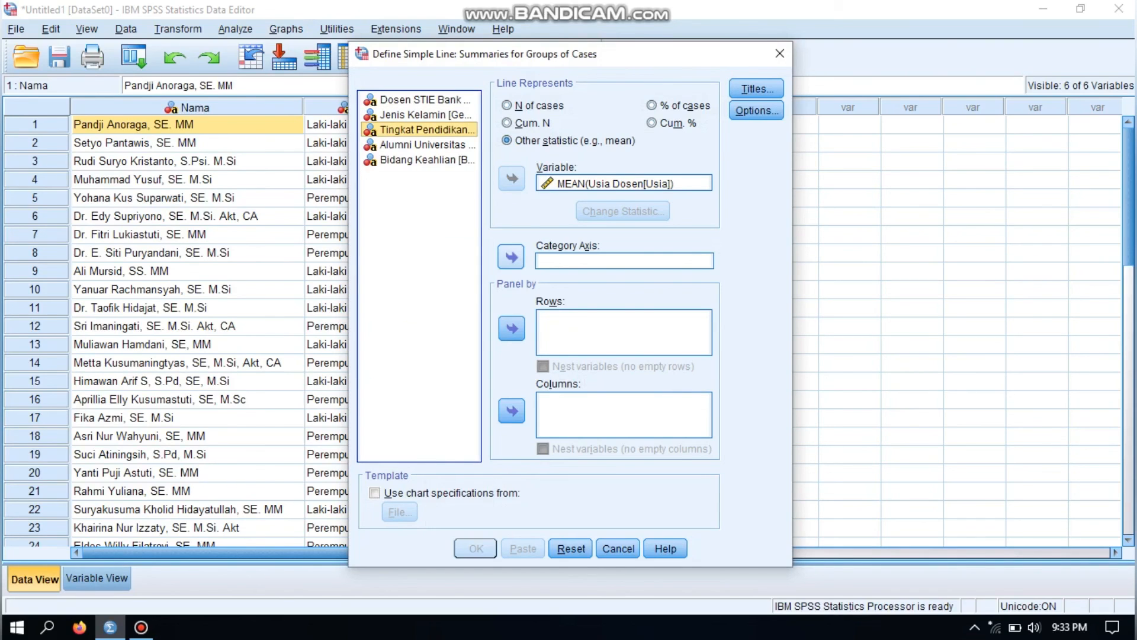
click(512, 256)
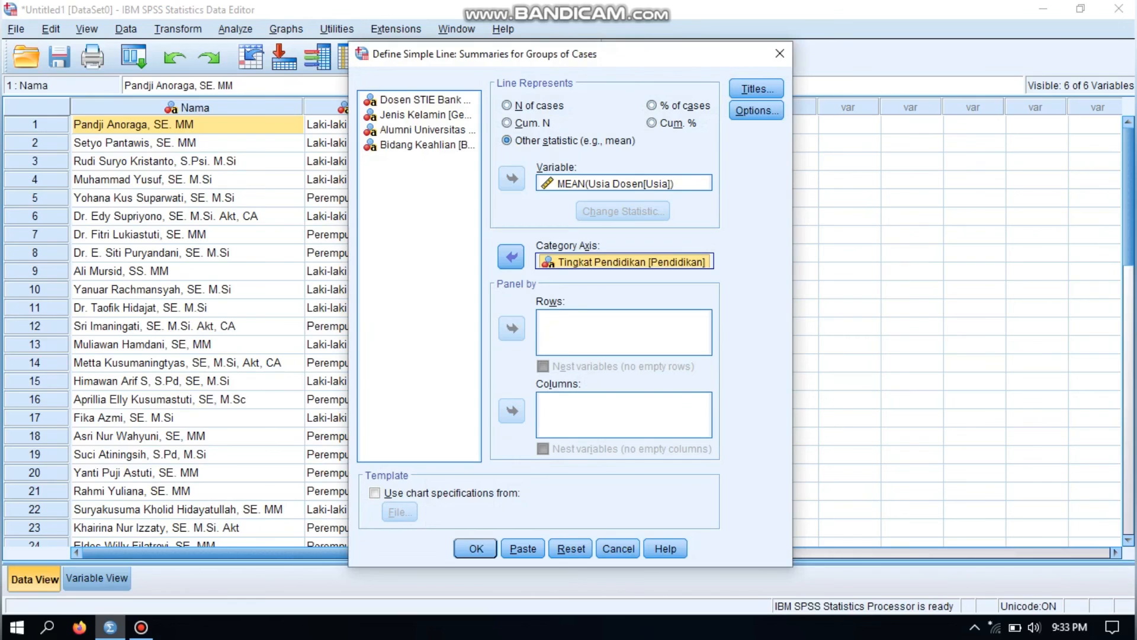
click(477, 548)
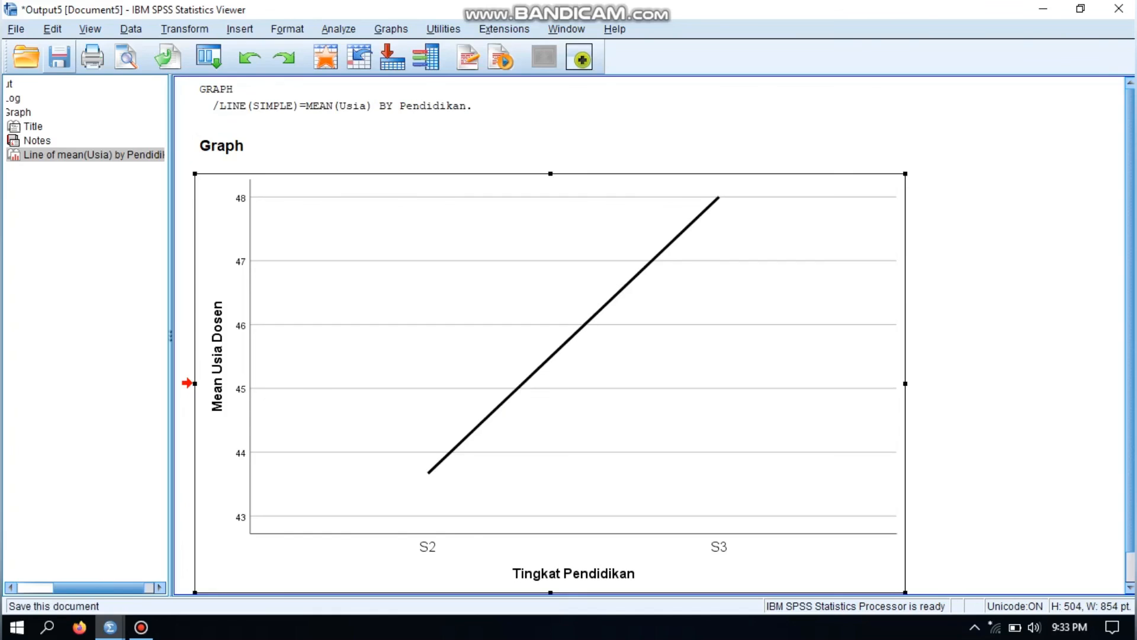
Step: Save the line chart output as a viewer file named "grafik garis usia-tingkat pendidikan" in the Documents folder
click(59, 57)
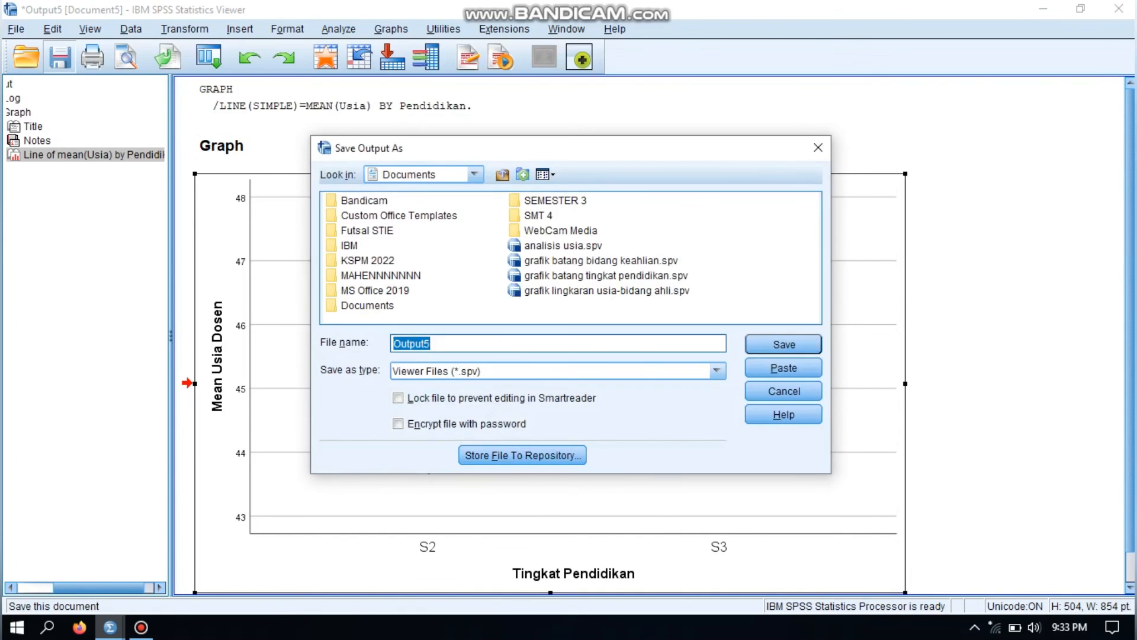
key(BackSpace)
text(gra)
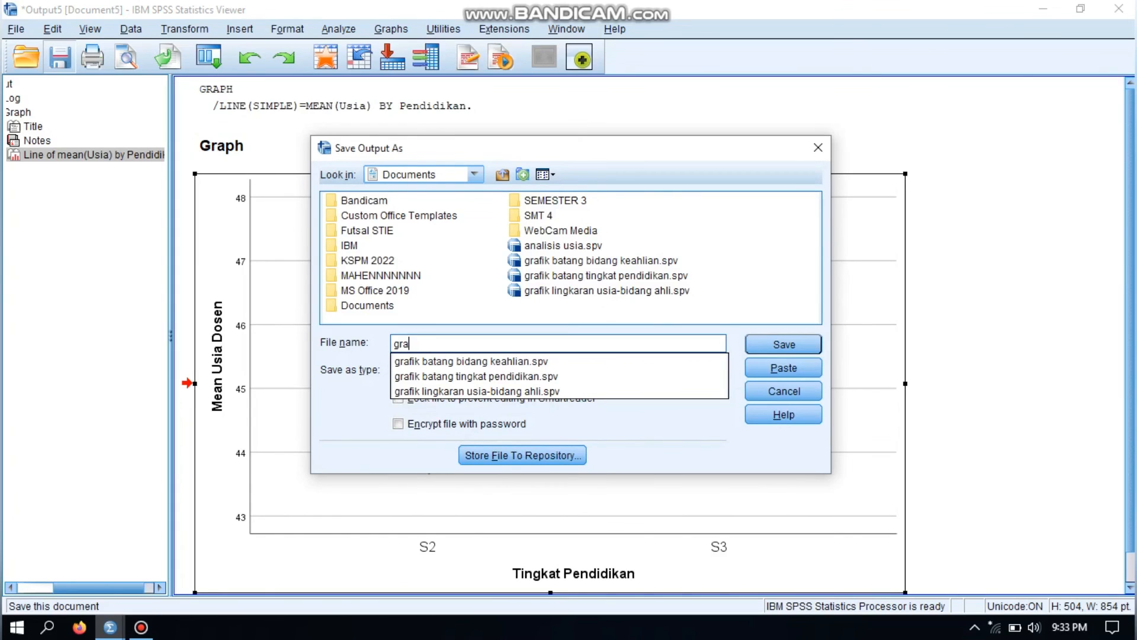
text(fik garis)
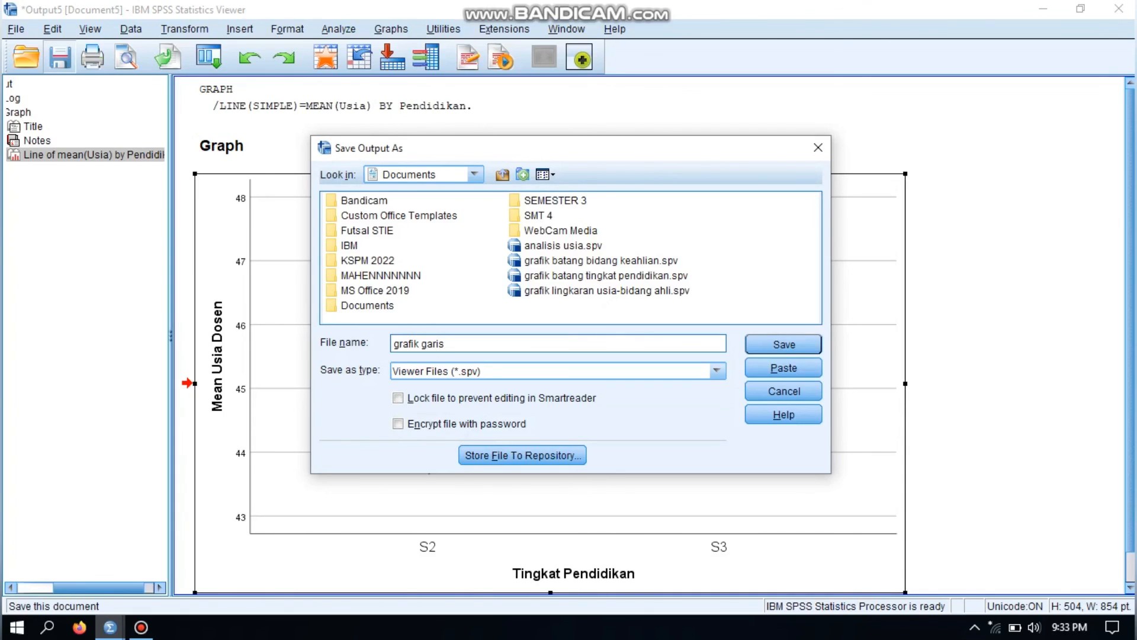
text( usia-tingkat pendidikan)
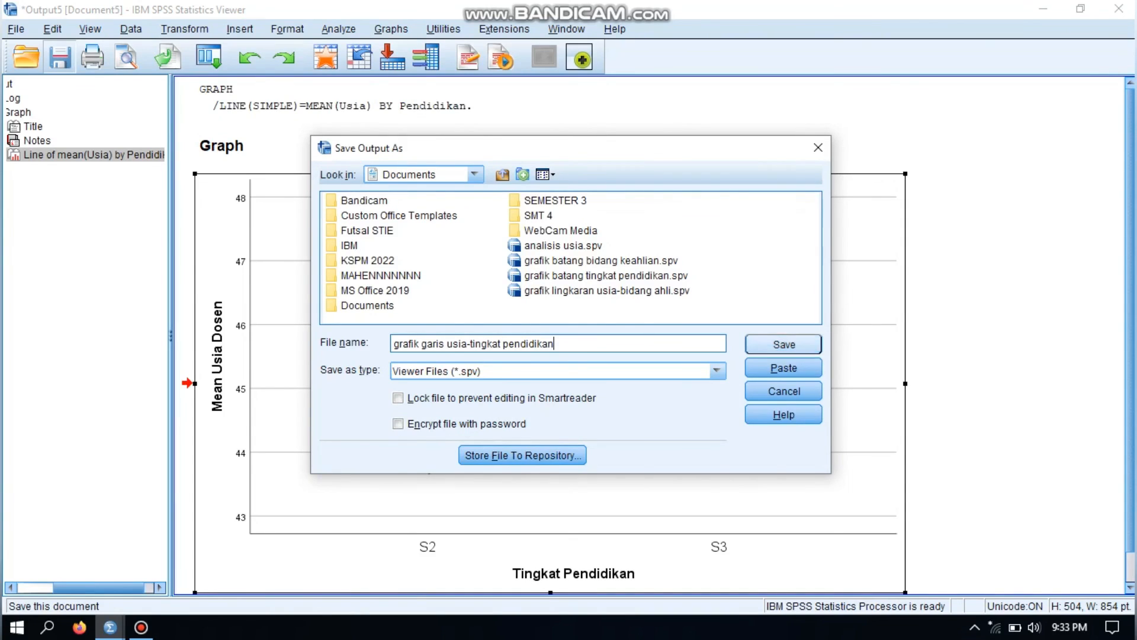
key(Return)
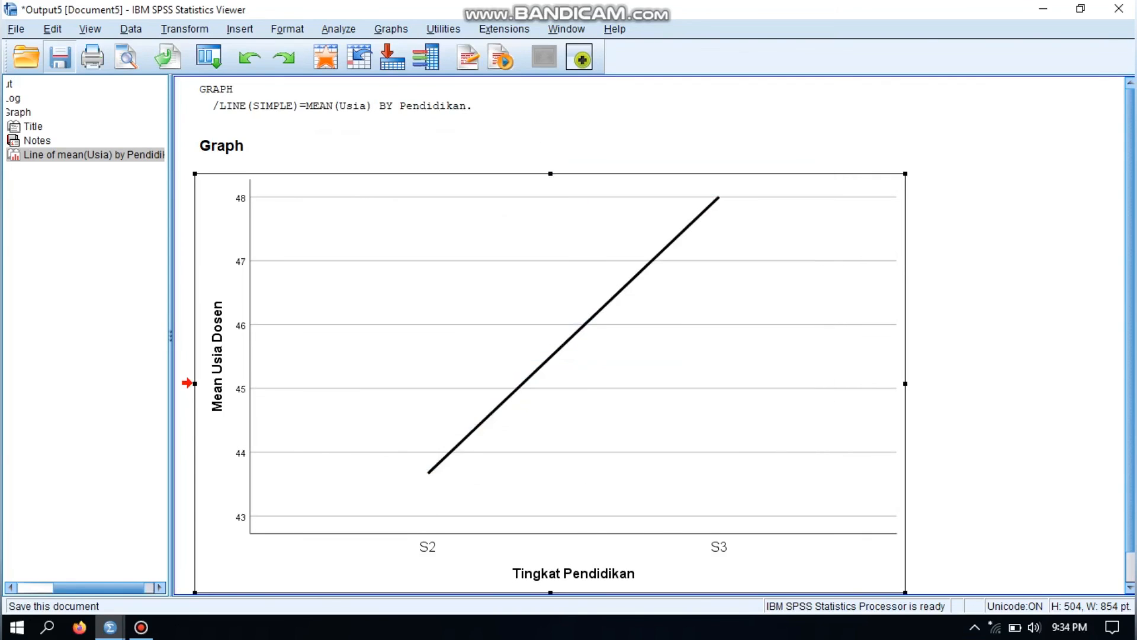